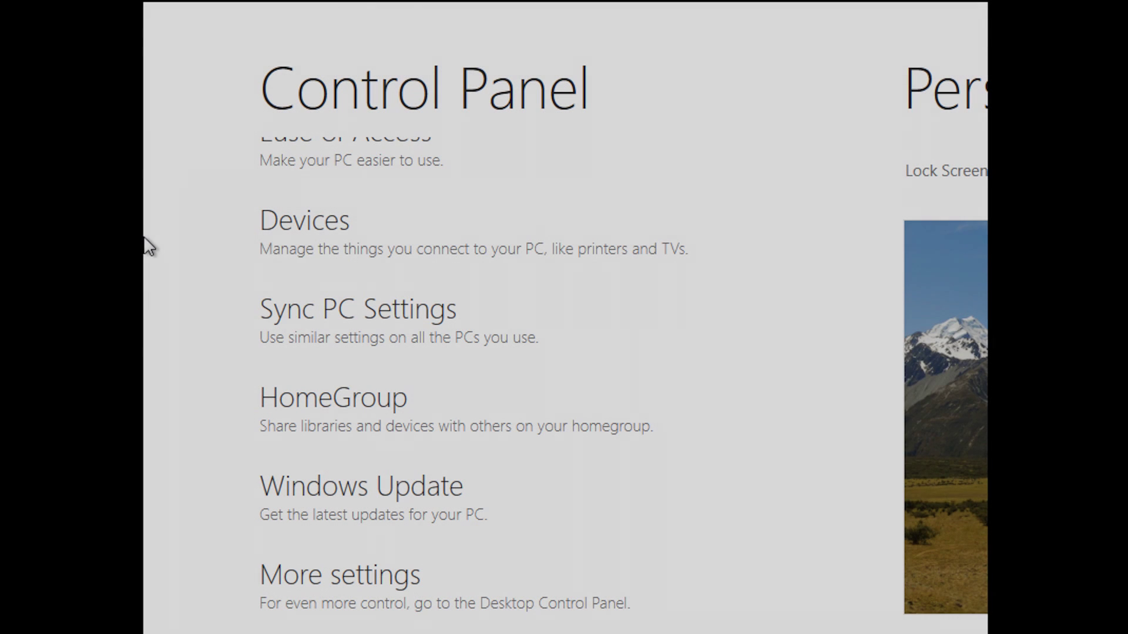
Open Personalize and make the mountain lake photo the lock screen picture.
scroll(514, 325, "up", 2)
scroll(514, 324, "up", 6)
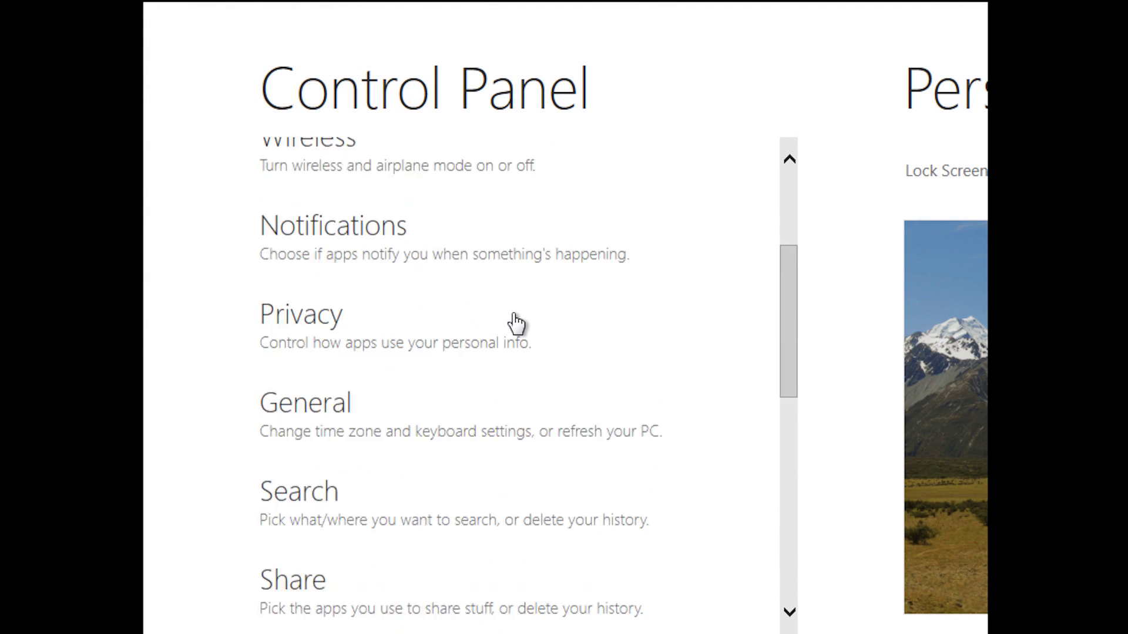
left_click(423, 212)
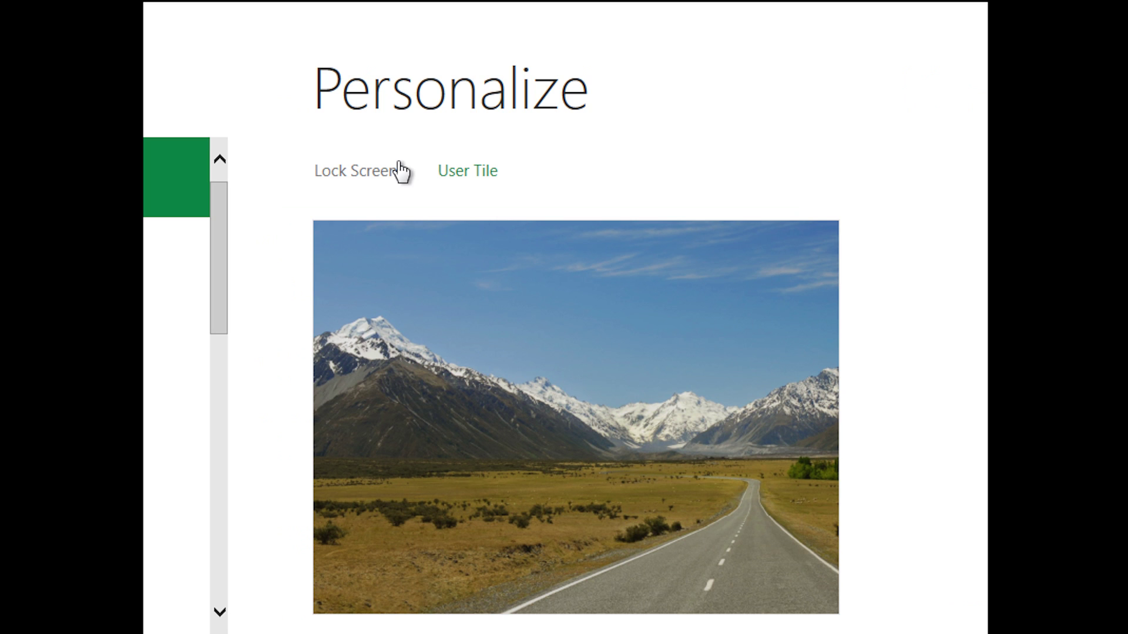
scroll(477, 326, "down", 5)
scroll(478, 327, "up", 2)
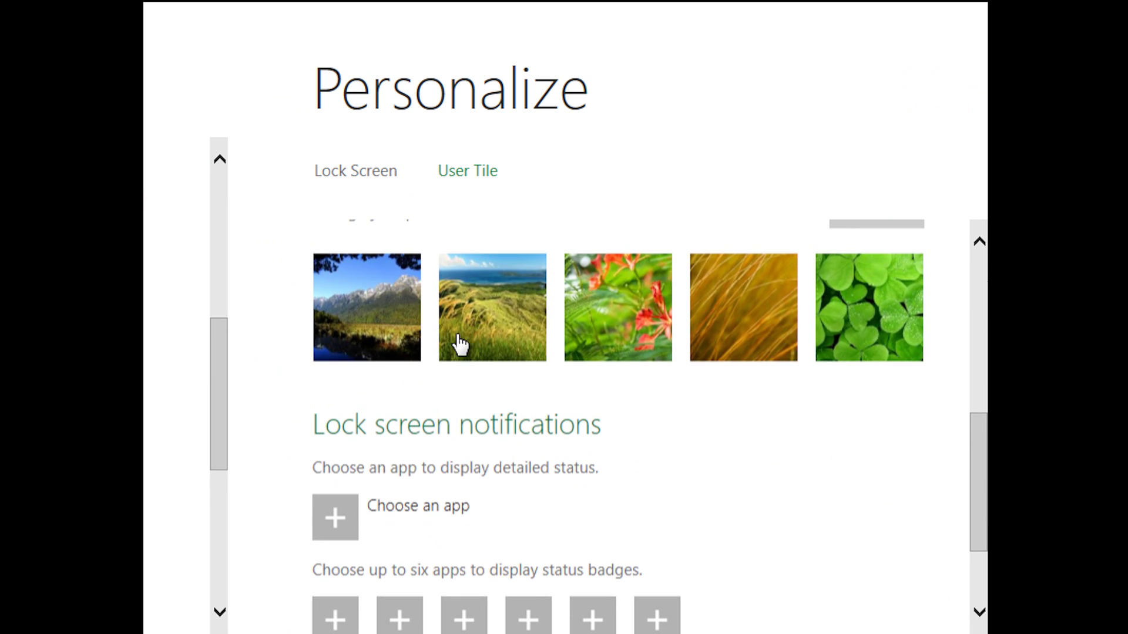
left_click(392, 323)
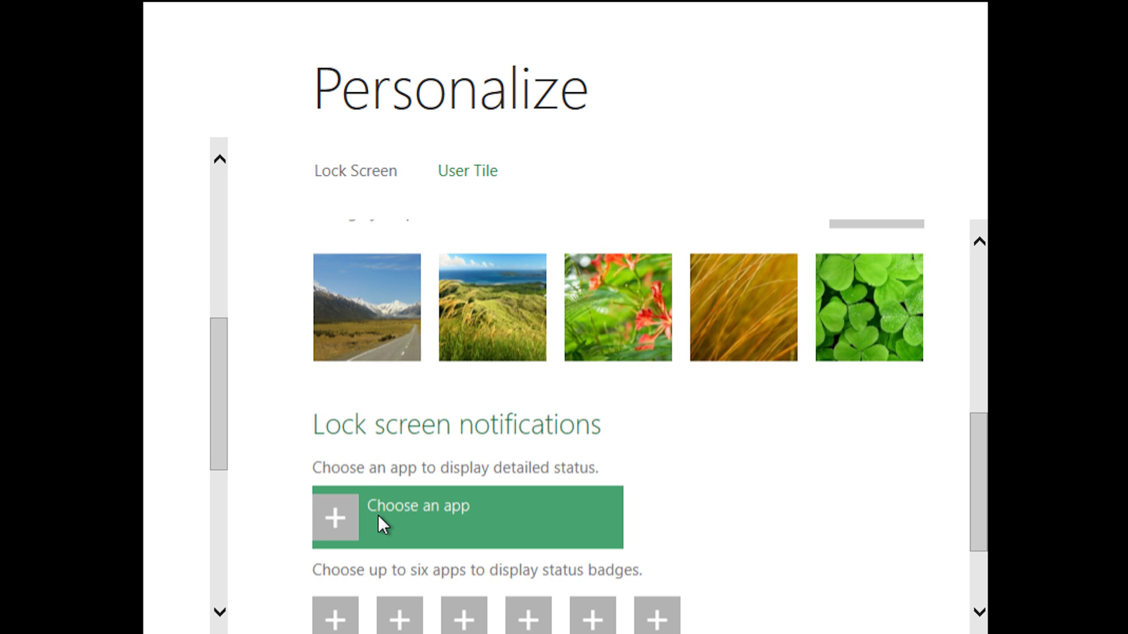
Open the lock screen app chooser for detailed status and dismiss it without adding an app.
scroll(379, 517, "up", 5)
scroll(387, 510, "down", 2)
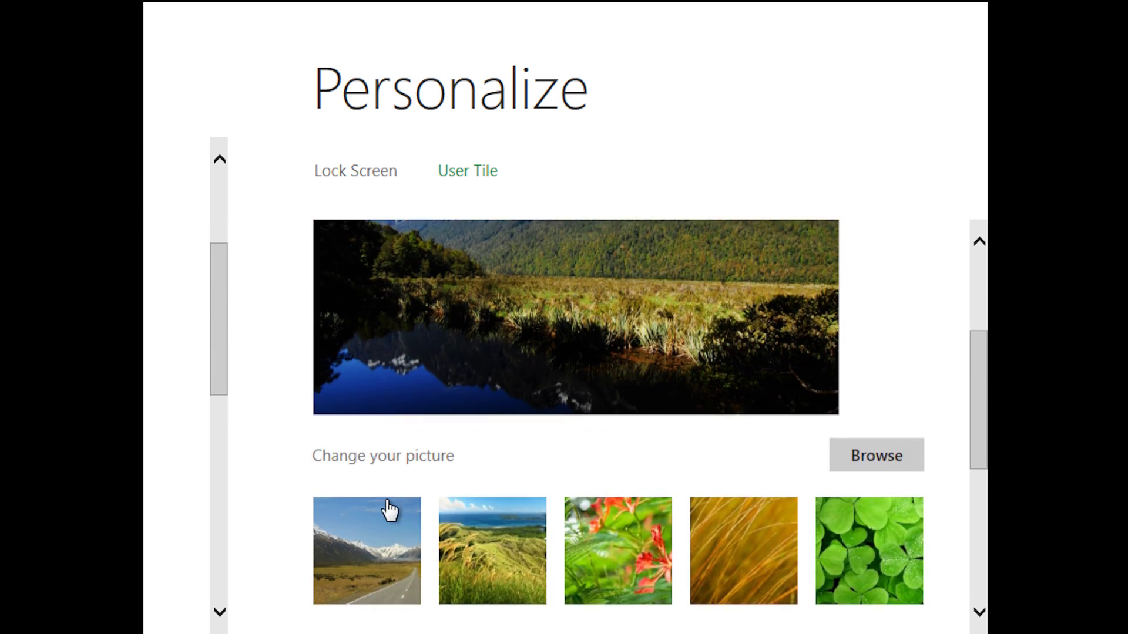
scroll(389, 511, "down", 5)
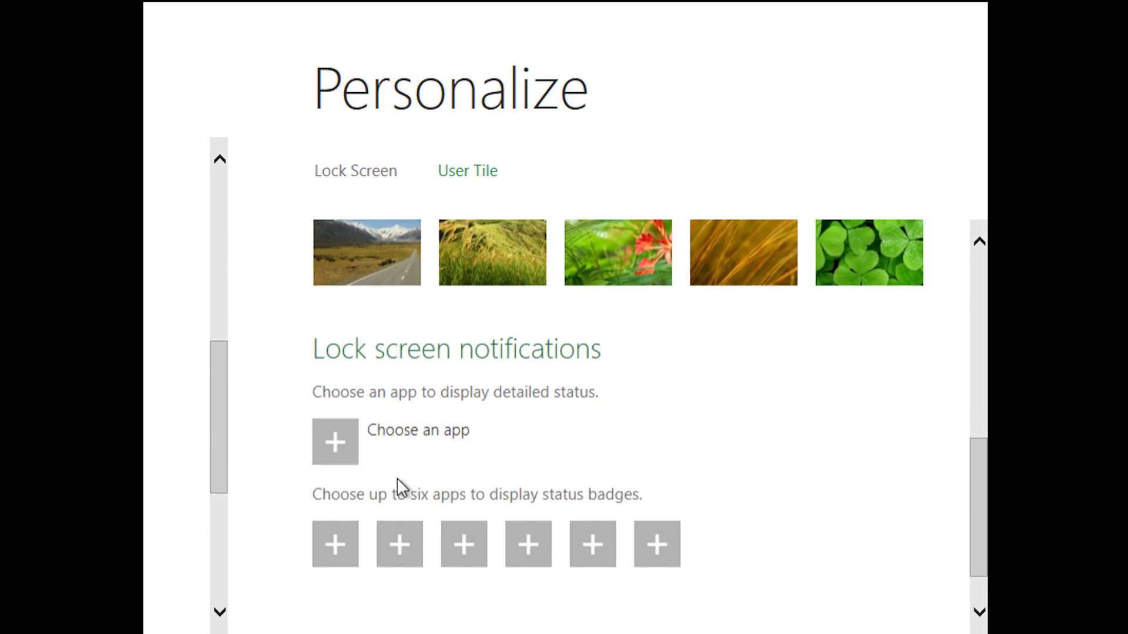
left_click(427, 418)
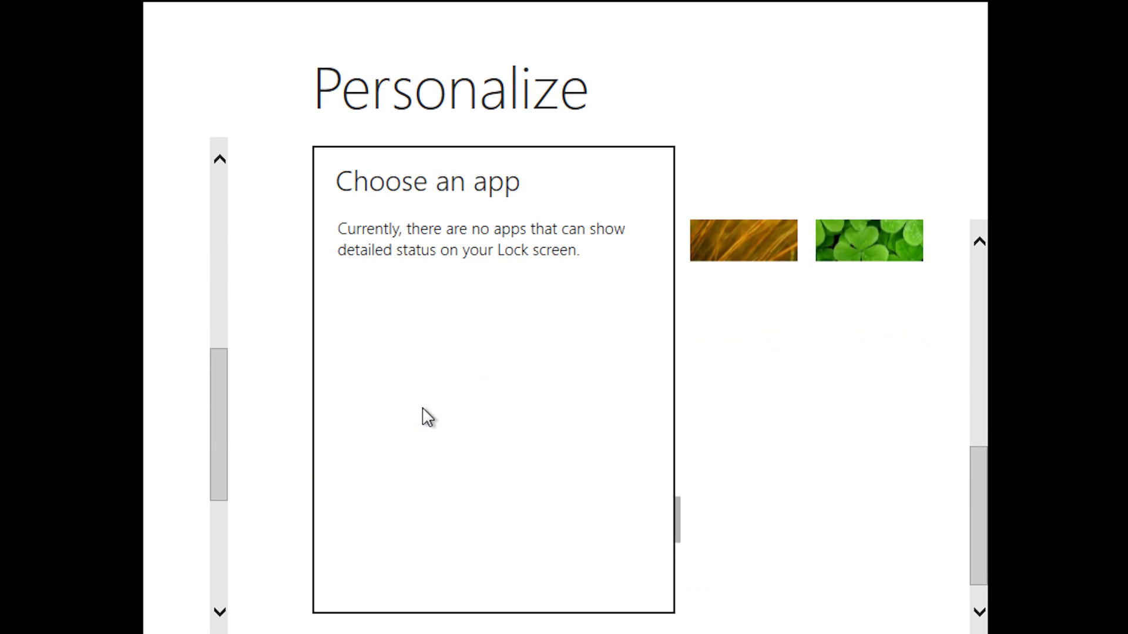
left_click(808, 409)
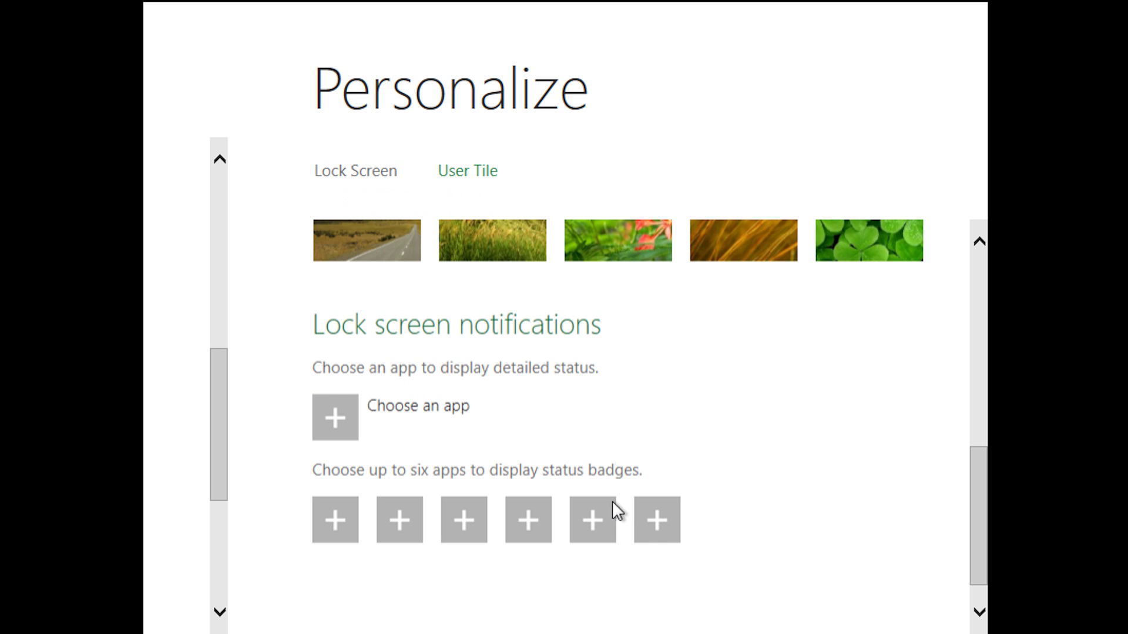
scroll(611, 500, "up", 5)
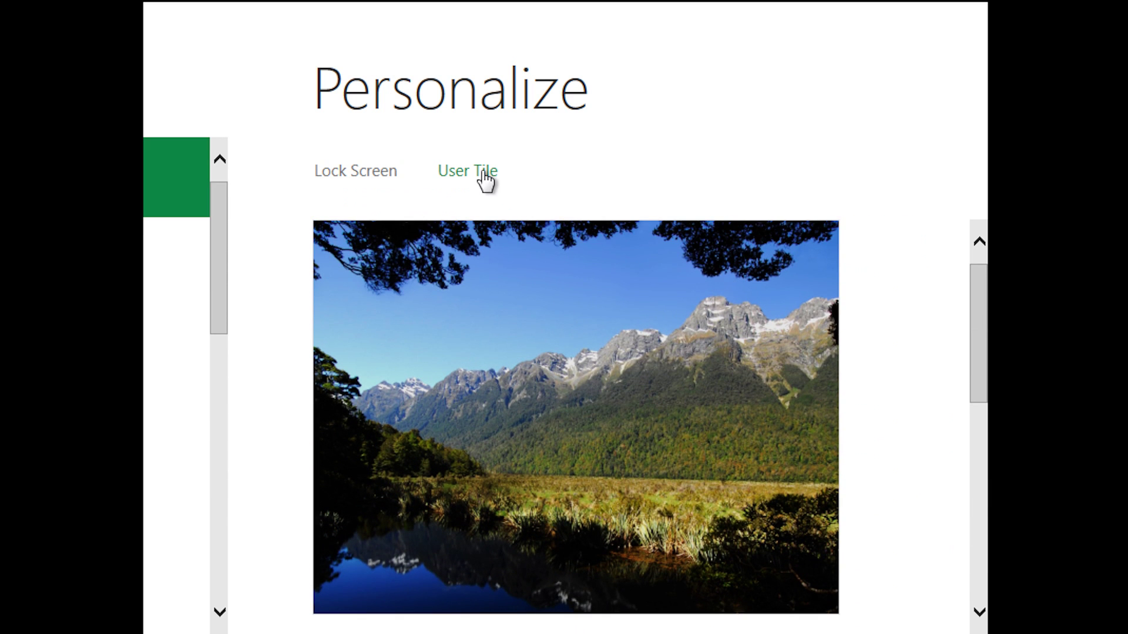
Switch to the User Tile settings page.
left_click(484, 172)
scroll(434, 417, "down", 3)
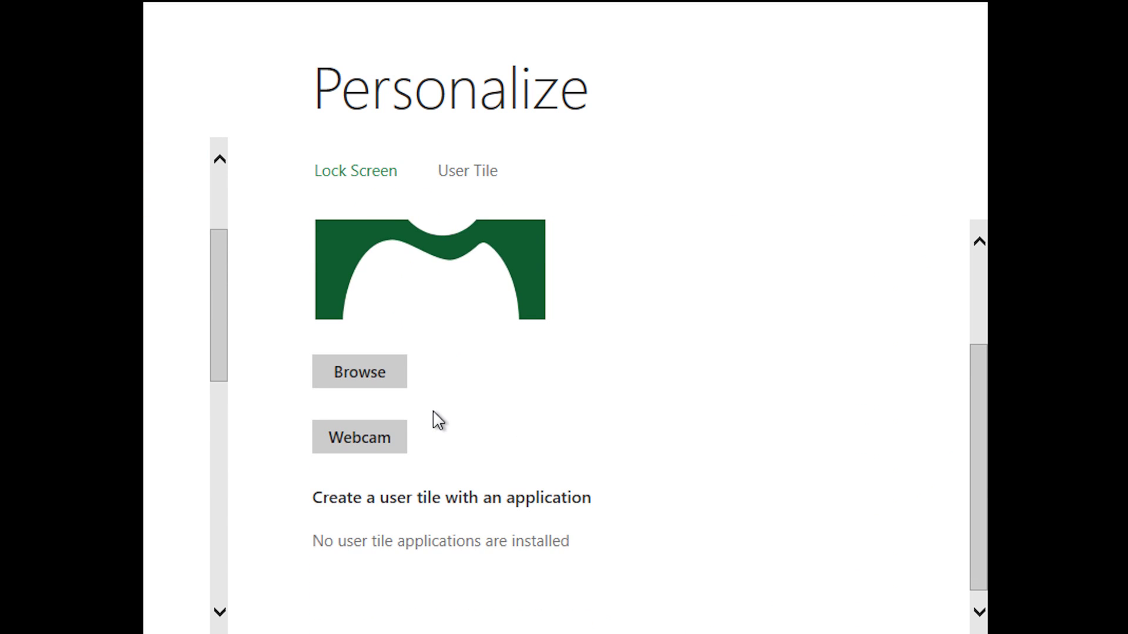
scroll(438, 420, "up", 1)
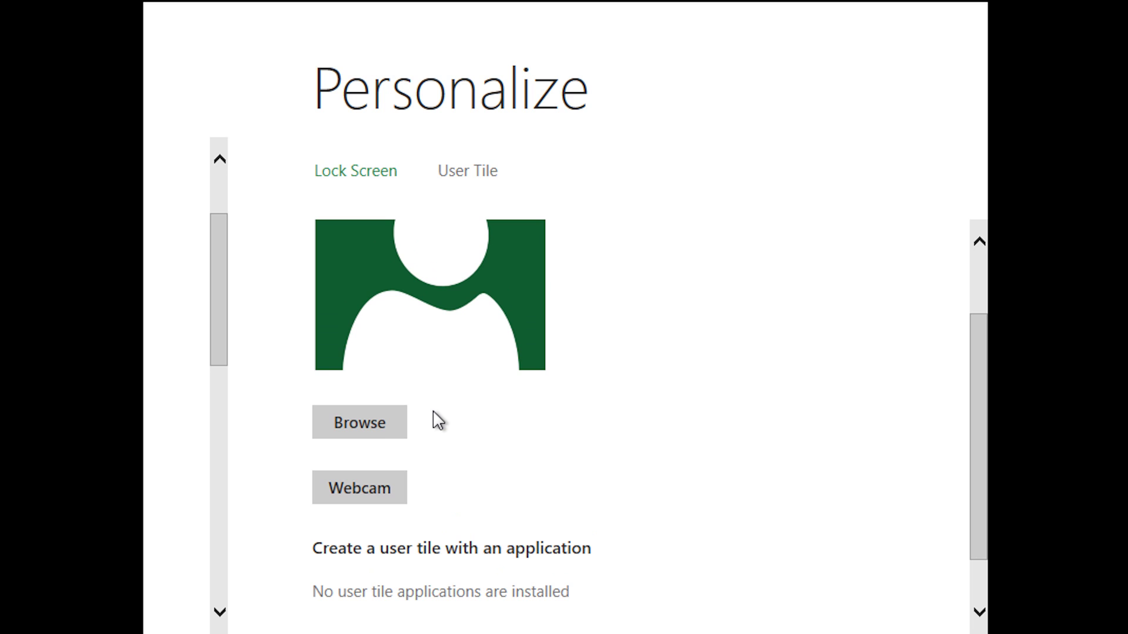
scroll(438, 420, "down", 1)
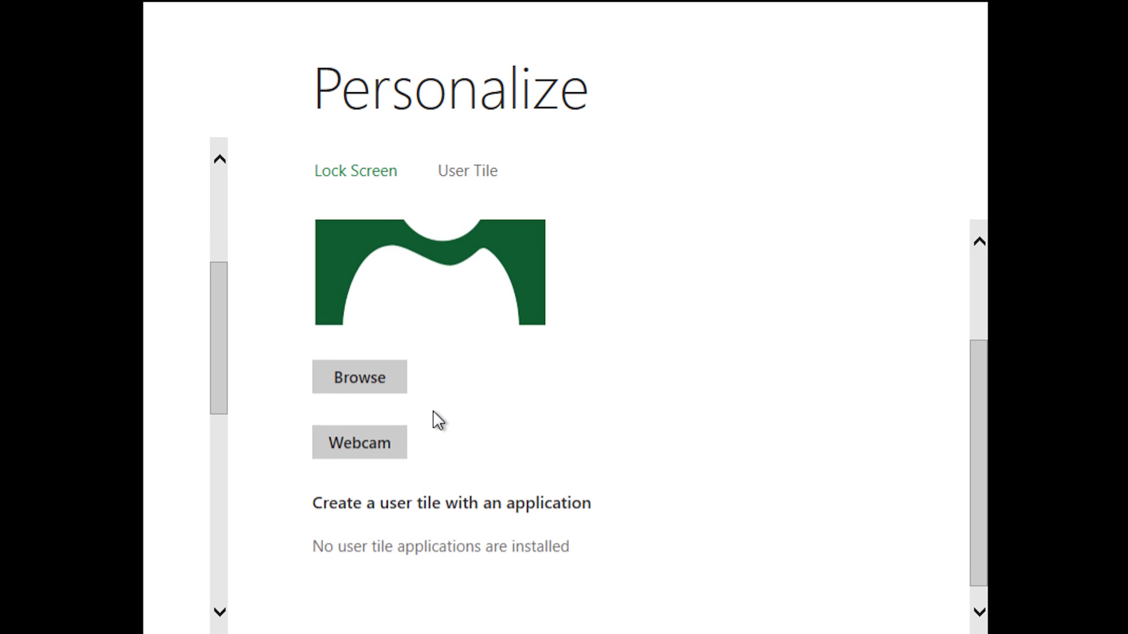
scroll(455, 537, "up", 3)
Browse for a tile picture, cancel the file picker, and start a webcam capture instead.
left_click(342, 505)
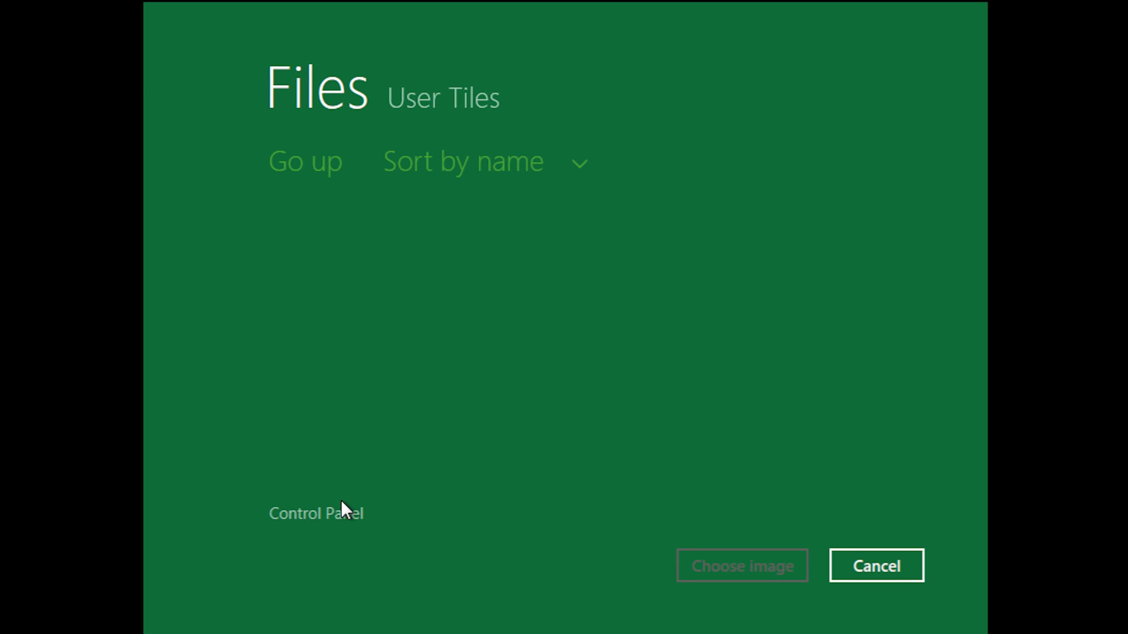
left_click(912, 561)
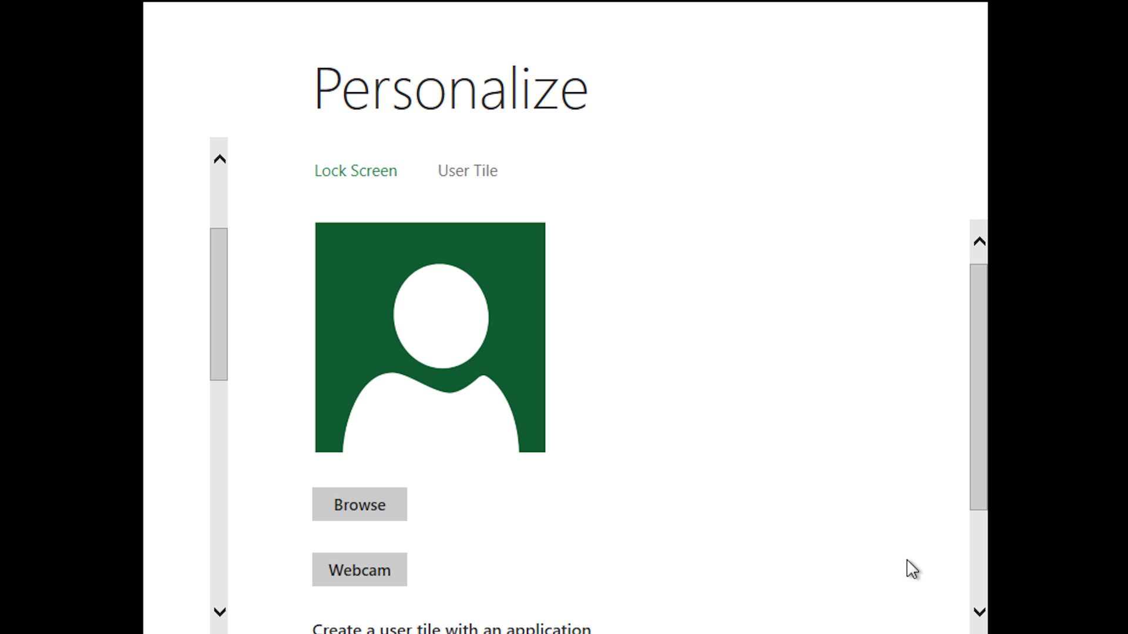
left_click(385, 576)
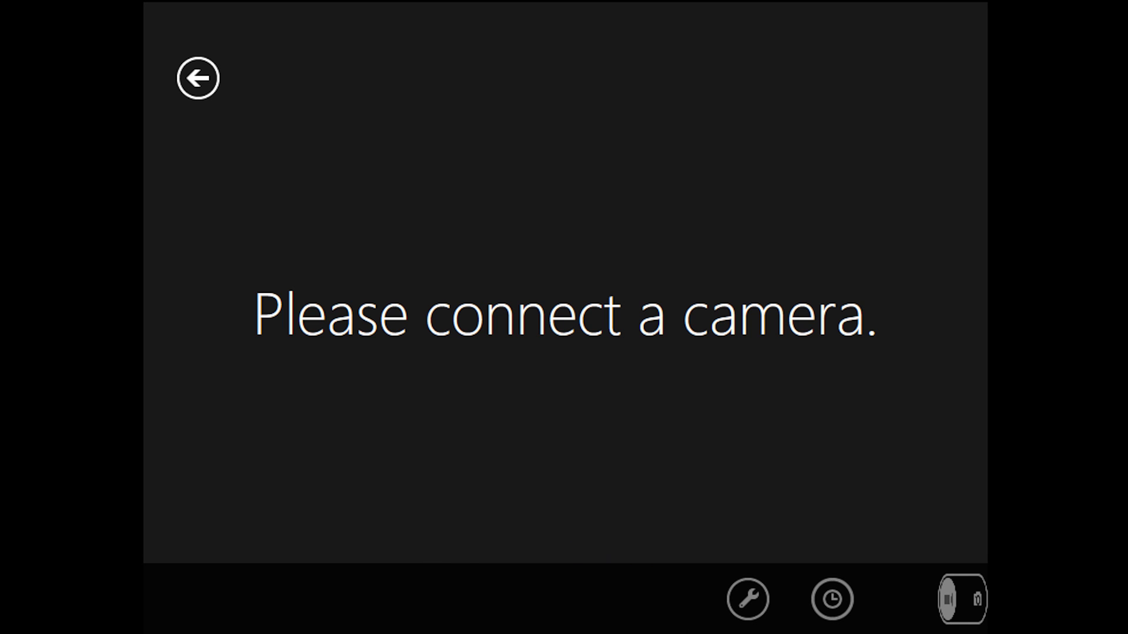
Mount the VirtualBox Guest Additions image in the VM's CD/DVD drive from the Devices menu.
key("ctrl+Home")
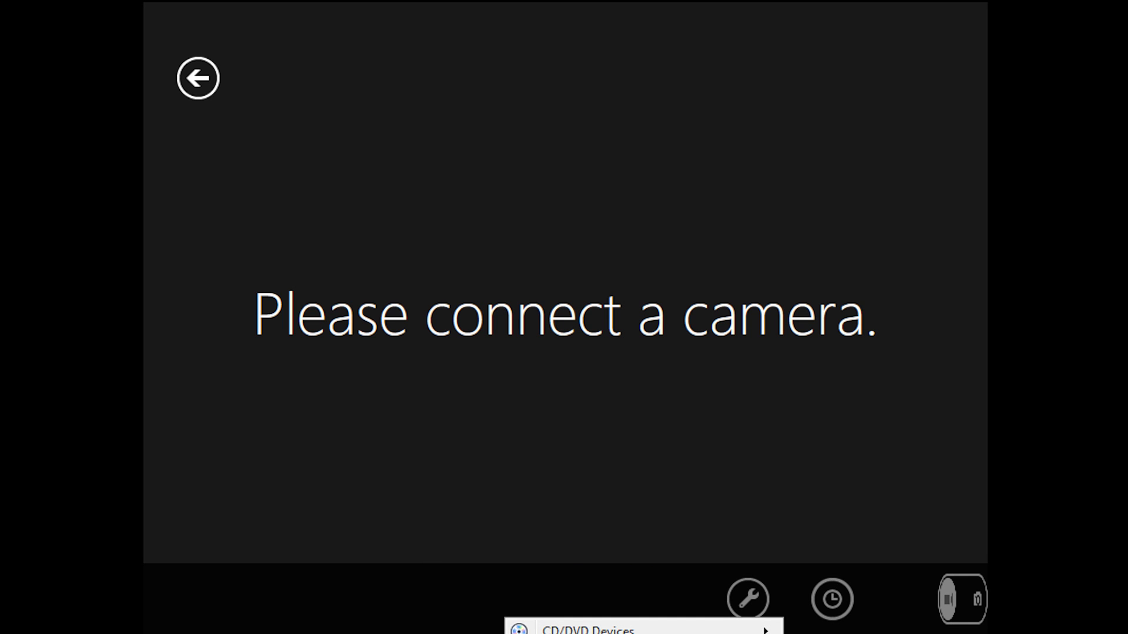
key("Right")
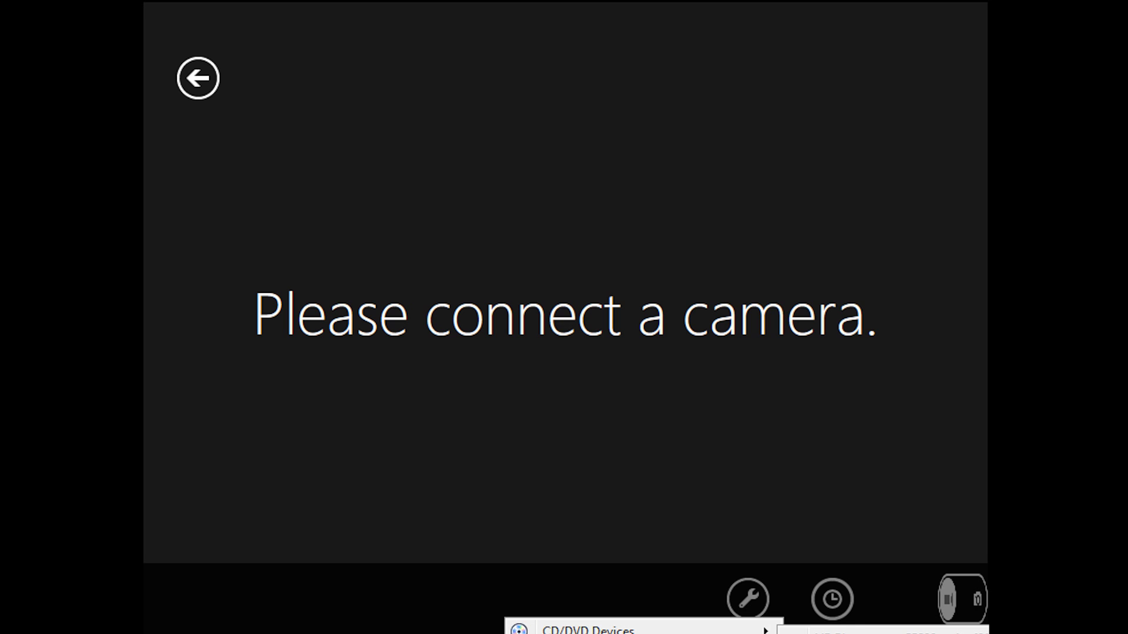
key("Escape")
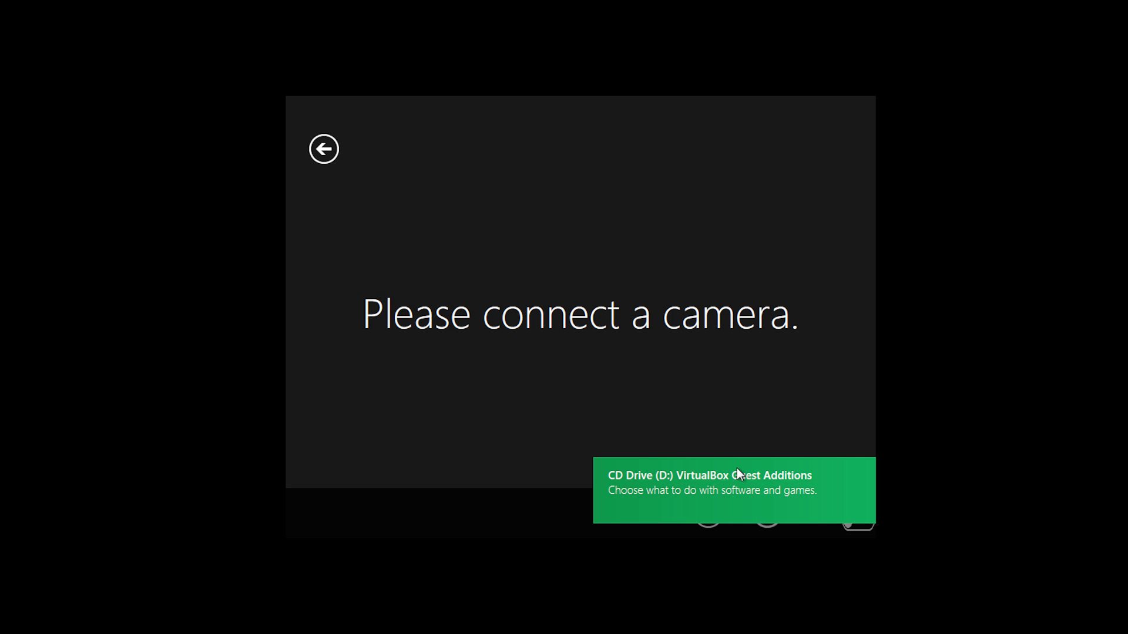
Run VBoxWindowsAdditions.exe from the Guest Additions AutoPlay prompt and allow it to make changes.
left_click(738, 471)
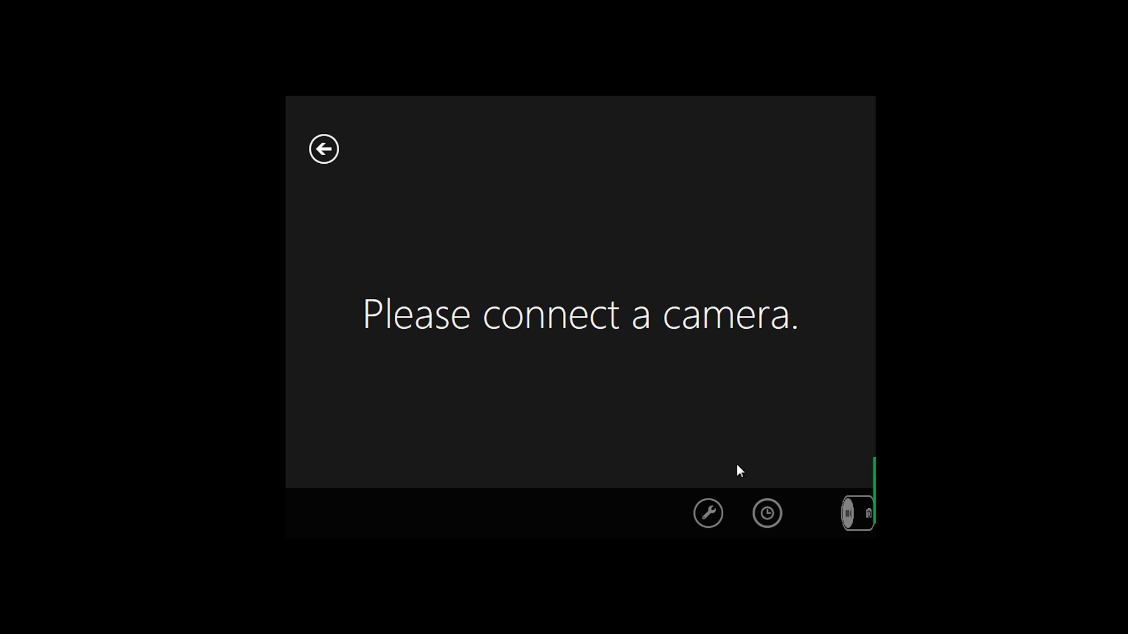
left_click(710, 276)
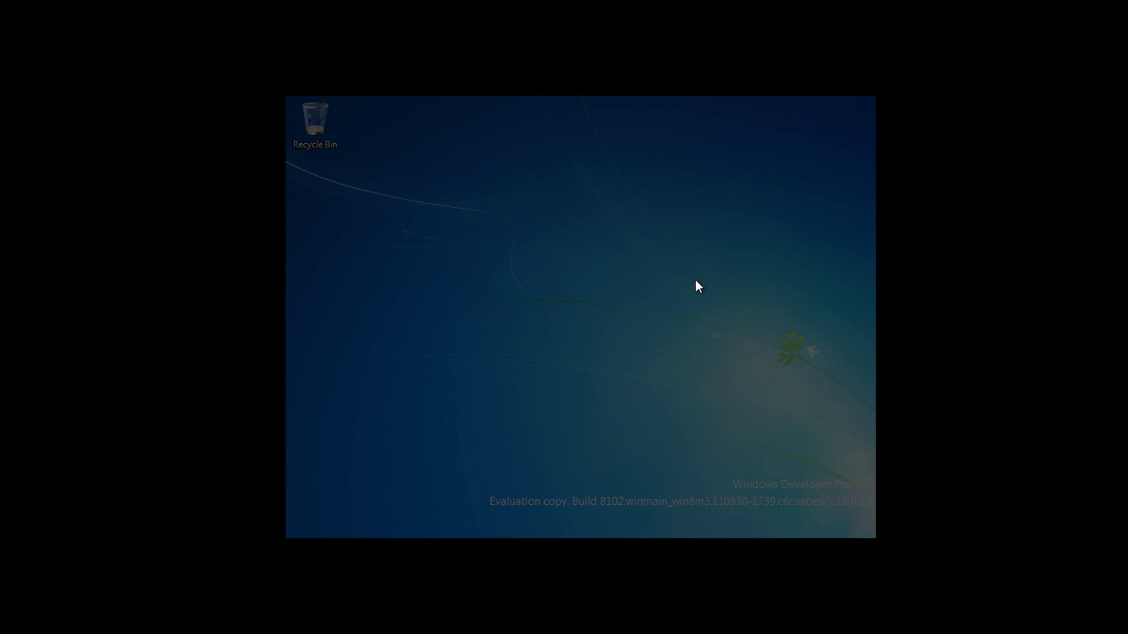
left_click(642, 324)
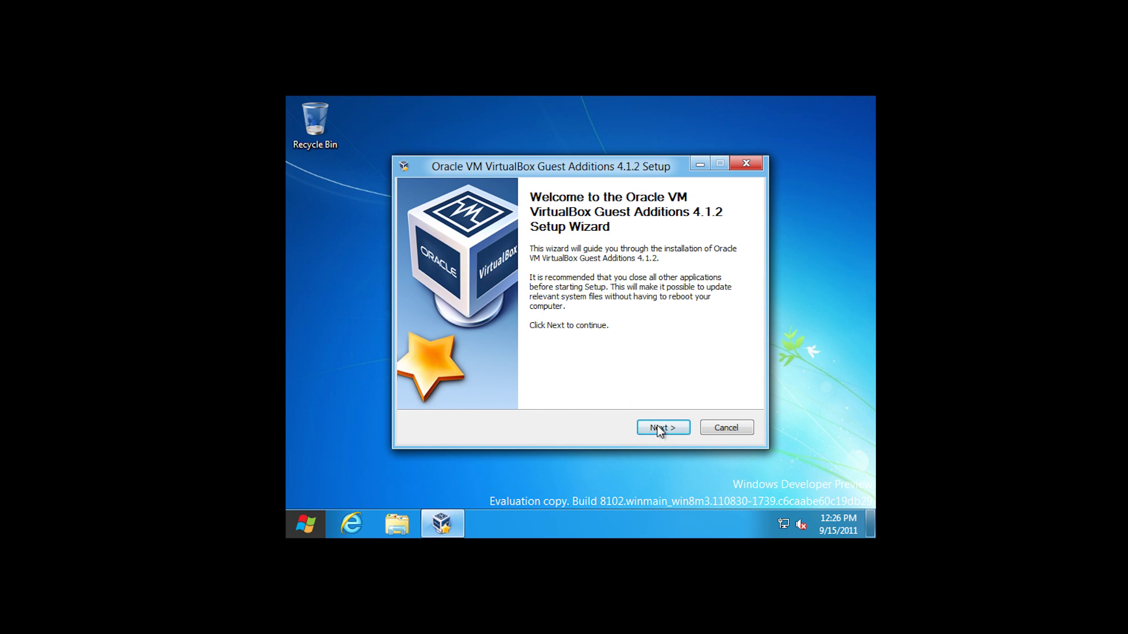
Step through setup with default location to Install, acknowledge the version error, and finish.
left_click(660, 430)
left_click(659, 430)
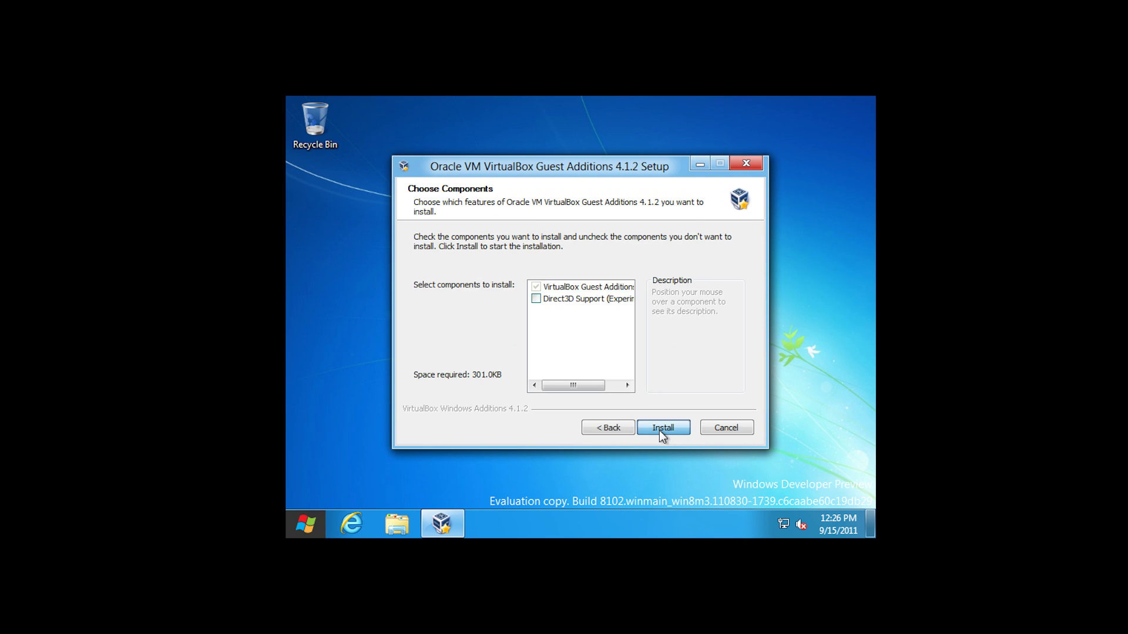
left_click(659, 430)
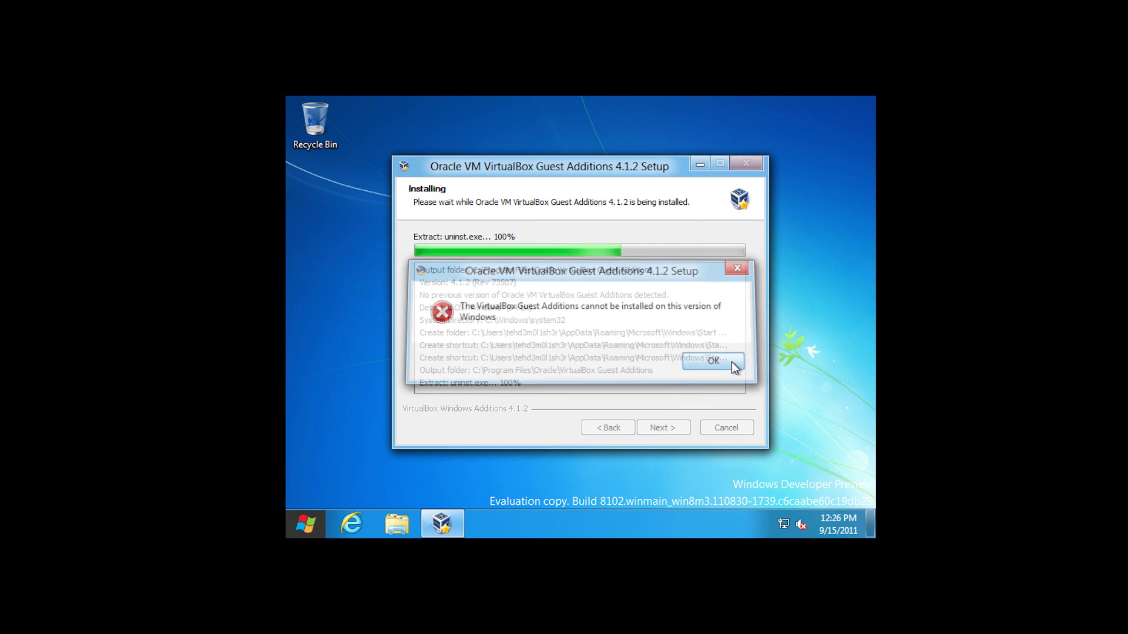
left_click(732, 361)
left_click(663, 428)
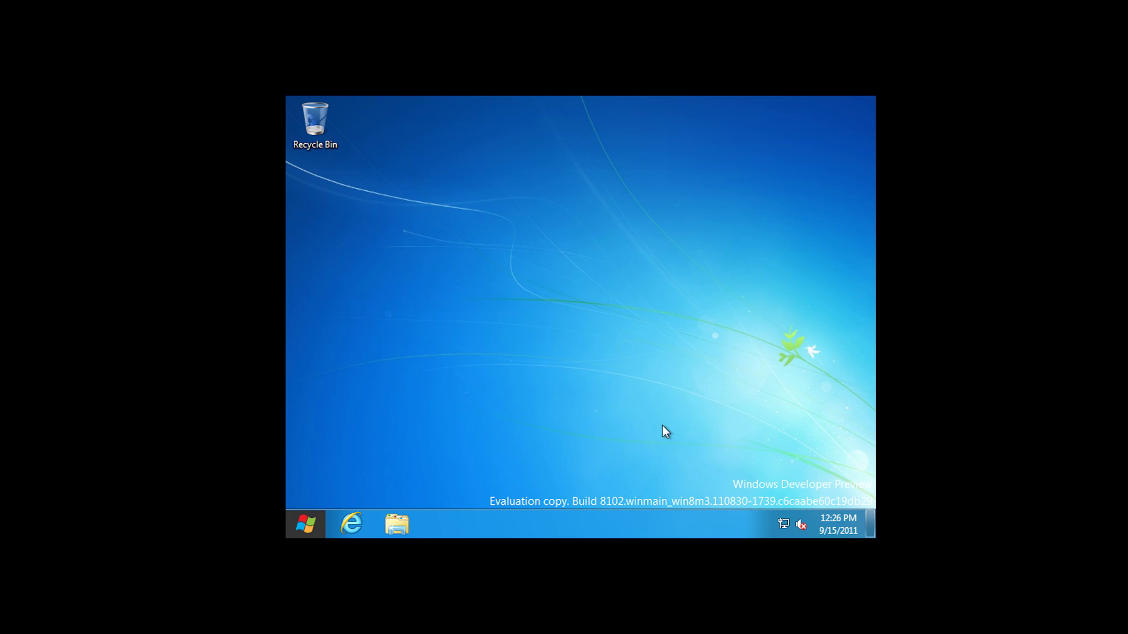
right_click(629, 408)
Raise the display resolution to 1280 × 1024, apply it and keep the changes.
left_click(657, 367)
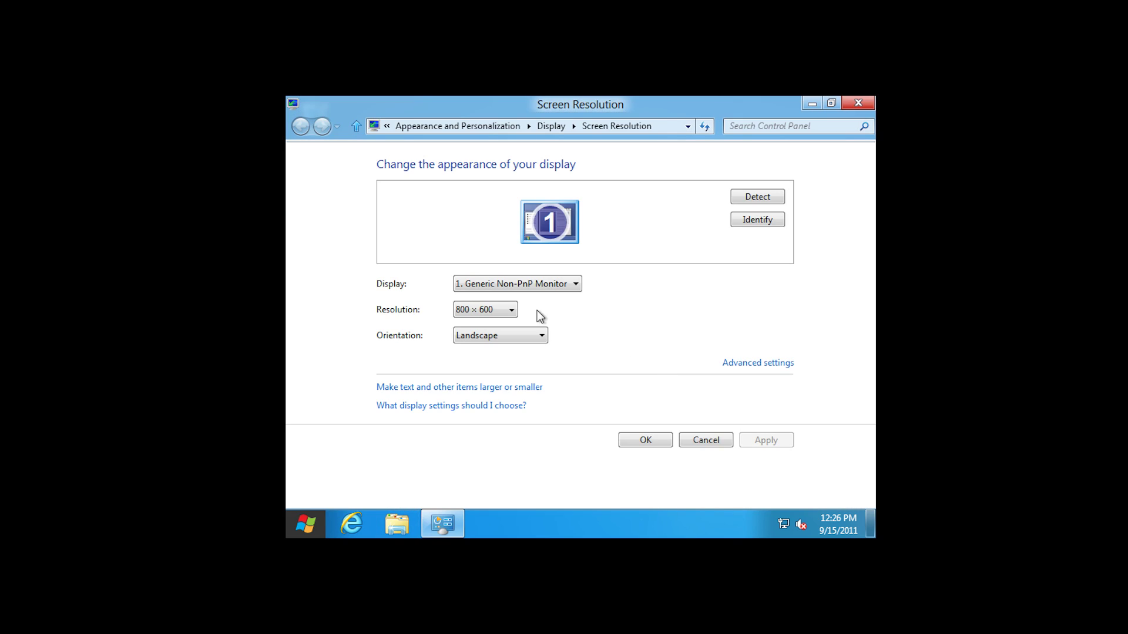
left_click(499, 310)
left_click_drag(470, 471, 478, 373)
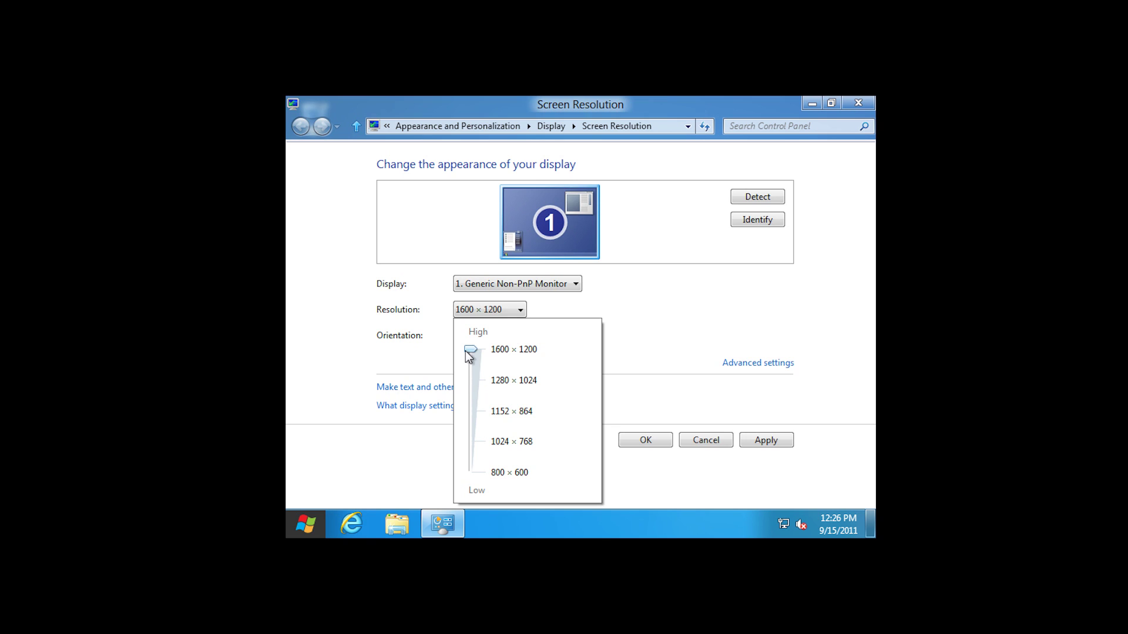
left_click_drag(465, 351, 470, 379)
left_click(684, 367)
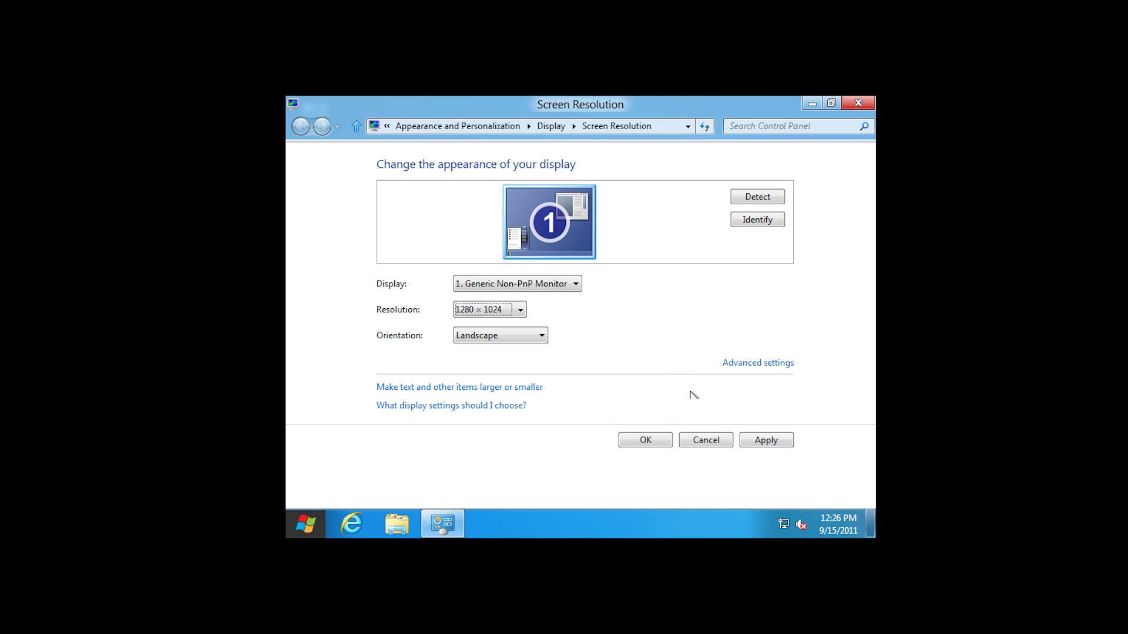
left_click(755, 440)
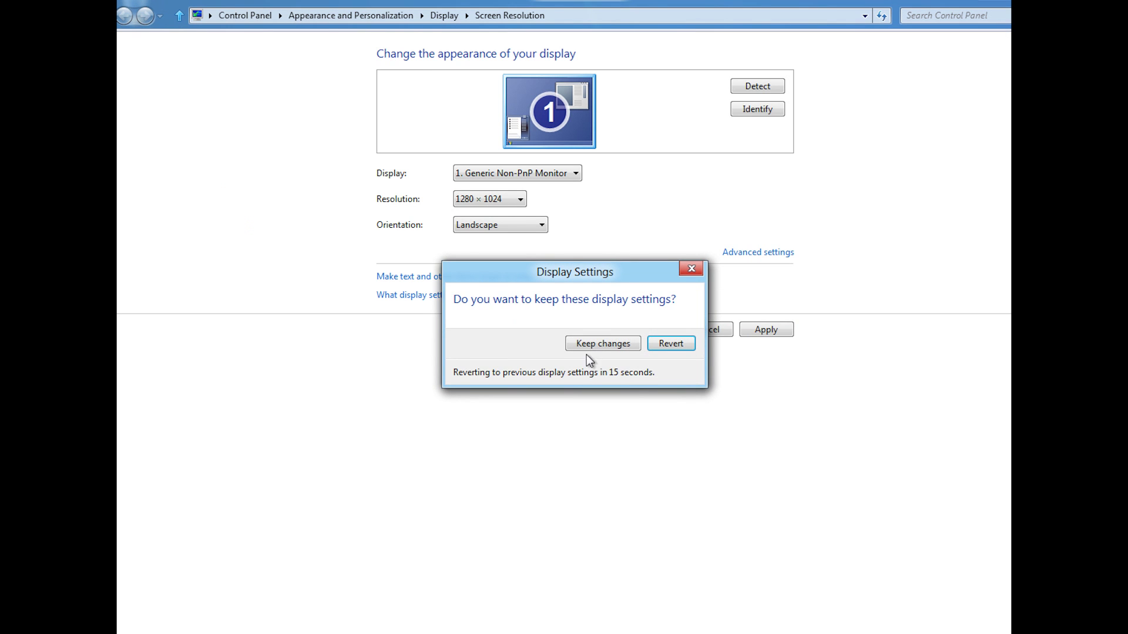
left_click(591, 348)
Lower the resolution to 1152 × 864, apply and keep it, then close with OK.
left_click(514, 198)
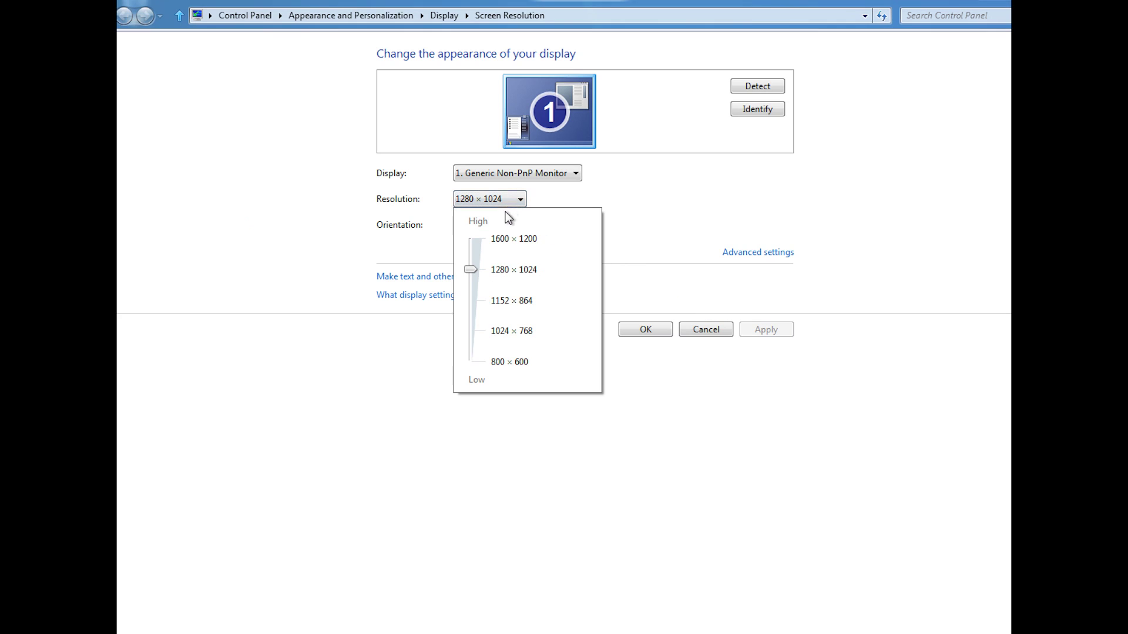
left_click_drag(468, 279, 472, 294)
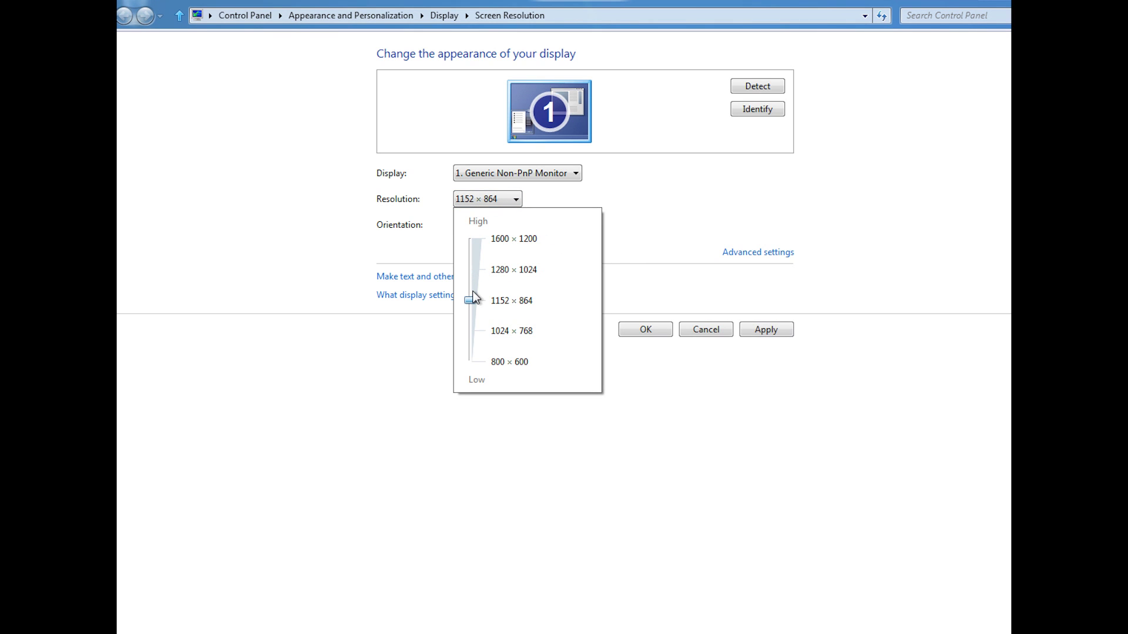
left_click(760, 267)
left_click(757, 331)
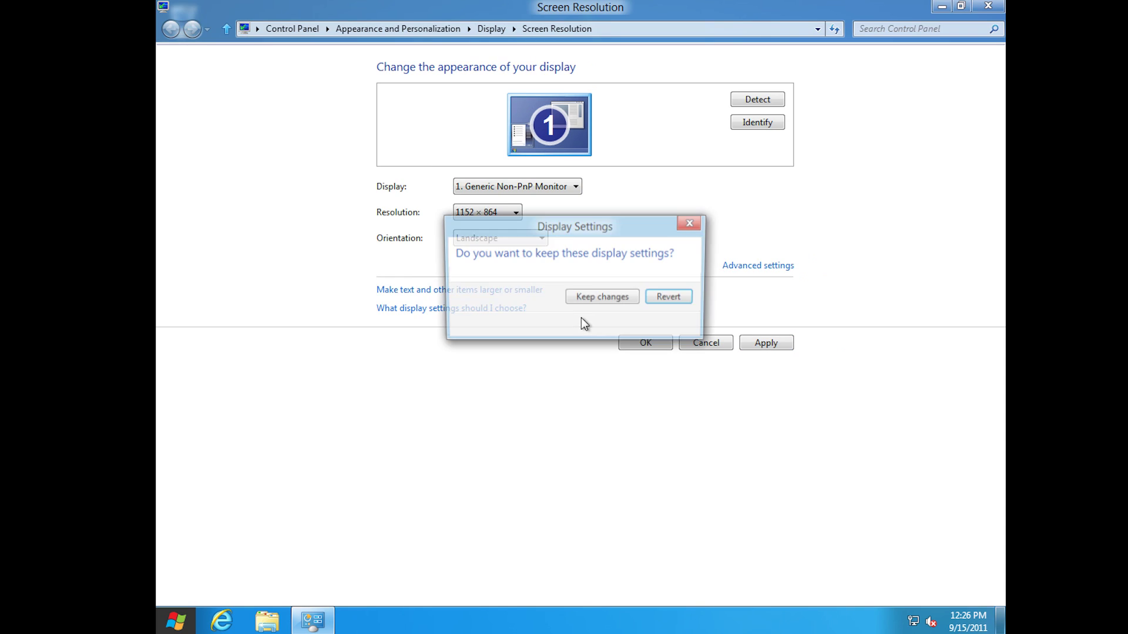
left_click(605, 297)
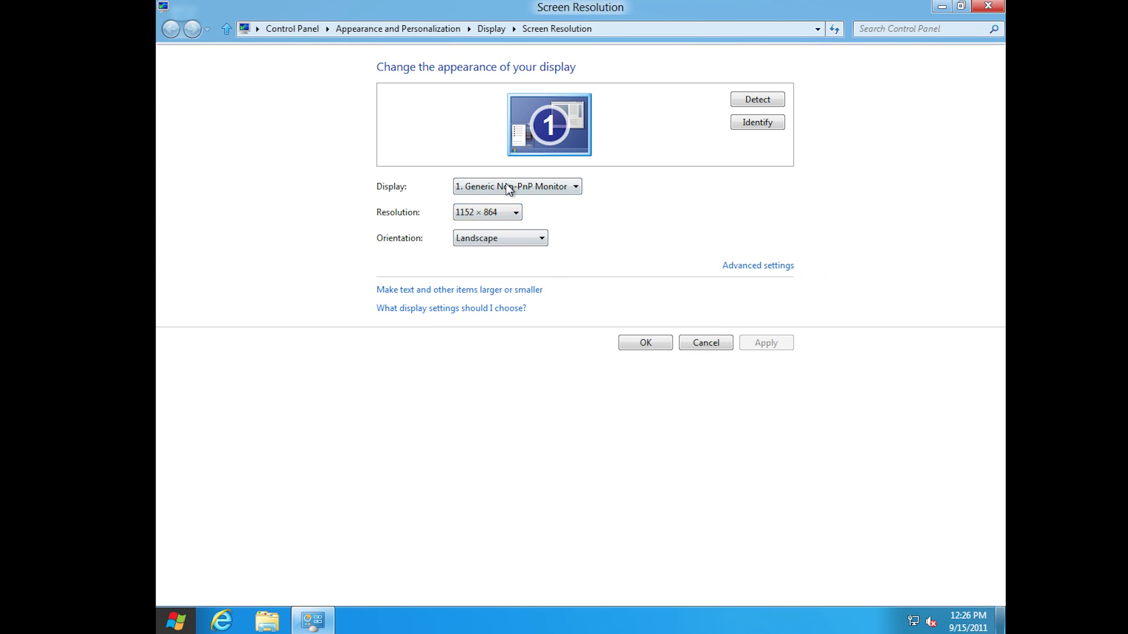
left_click(641, 344)
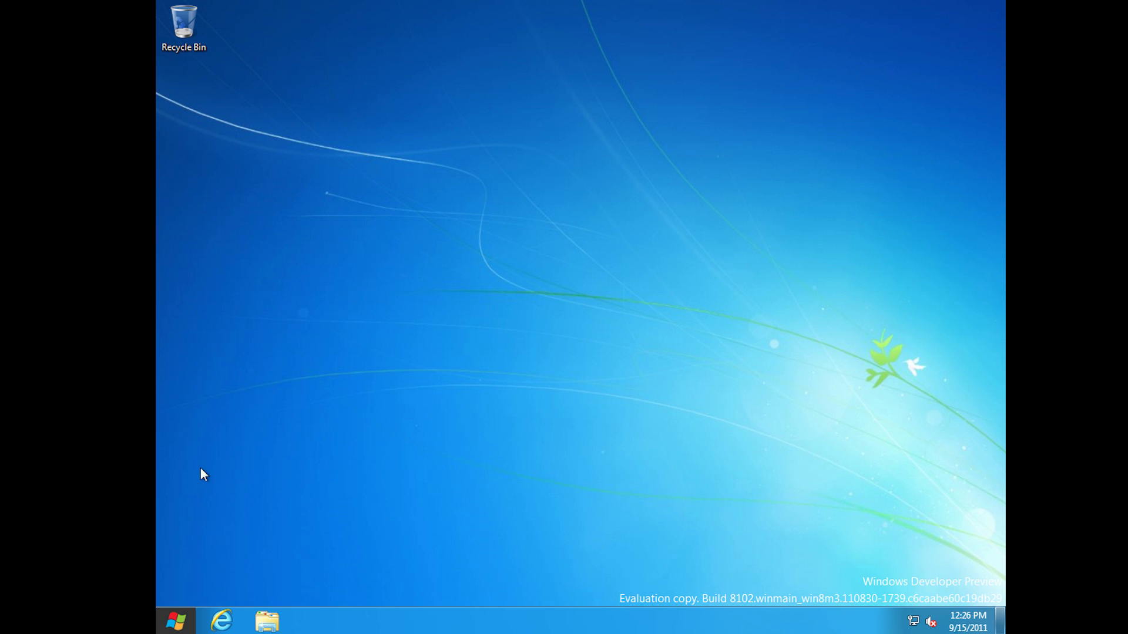
From the Start screen open the Control Panel tile, then check the VM's USB Devices menu and close it.
left_click(171, 615)
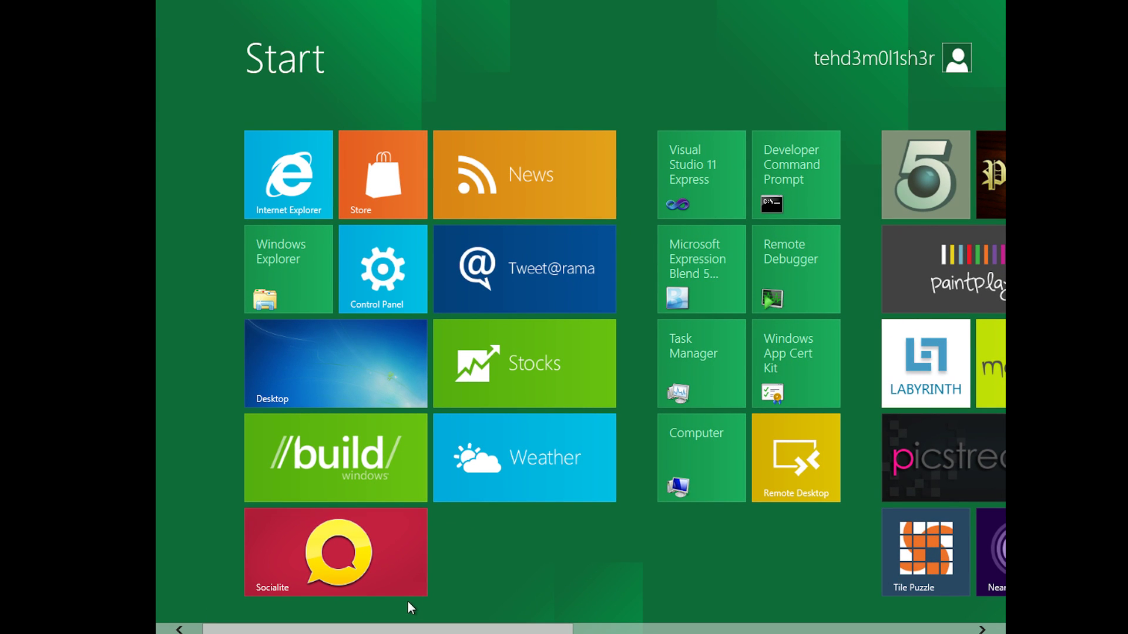
left_click(365, 280)
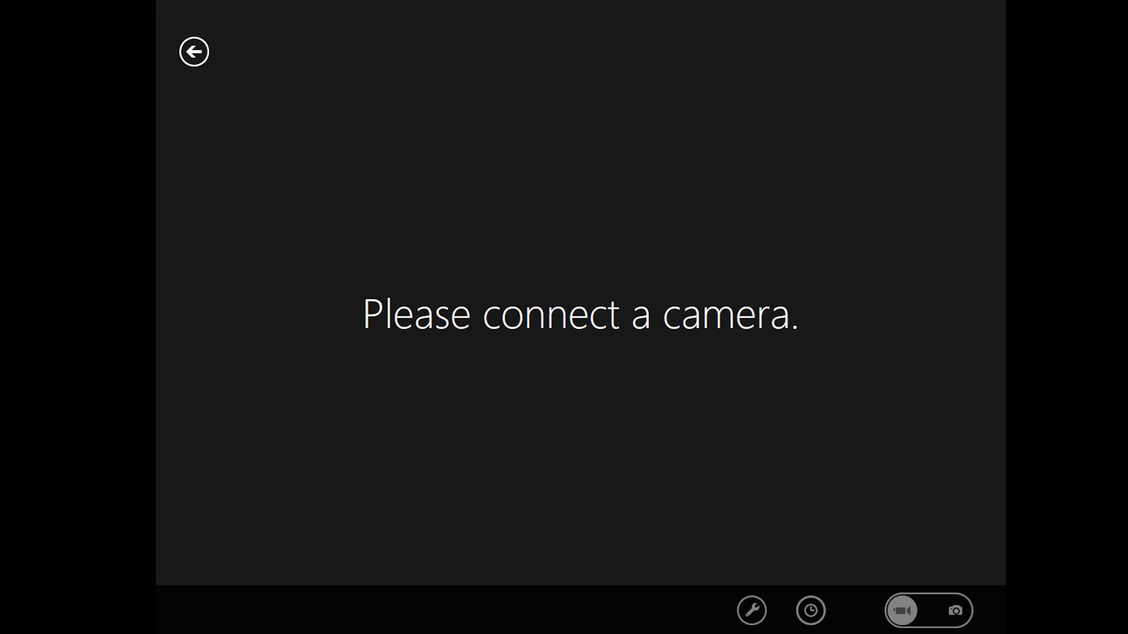
left_click(588, 633)
mouse_move(546, 633)
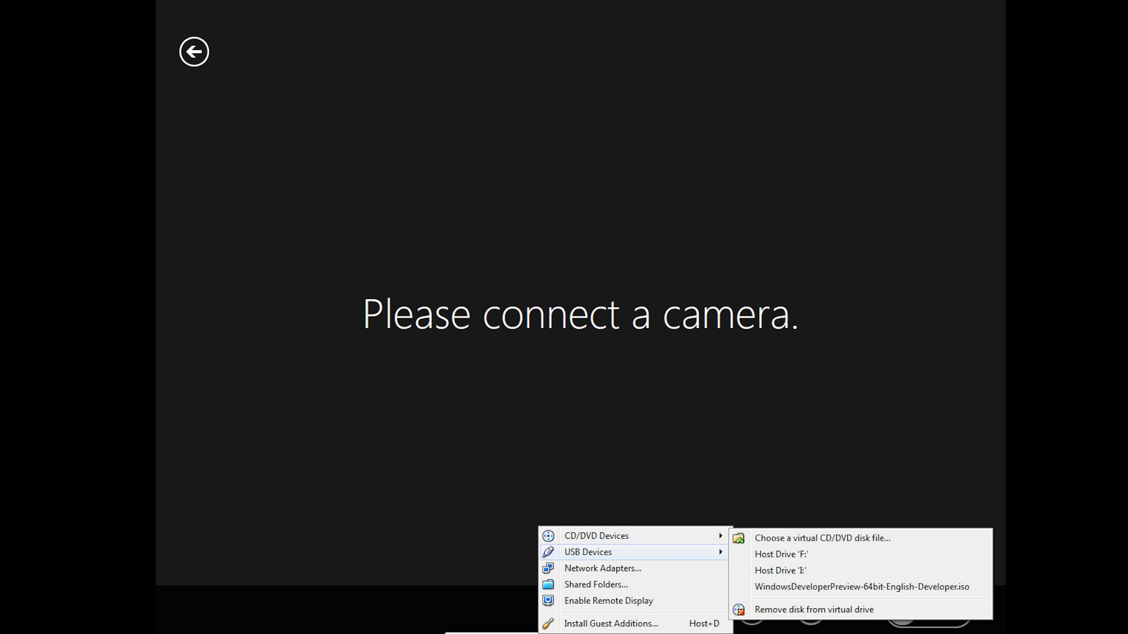
mouse_move(588, 553)
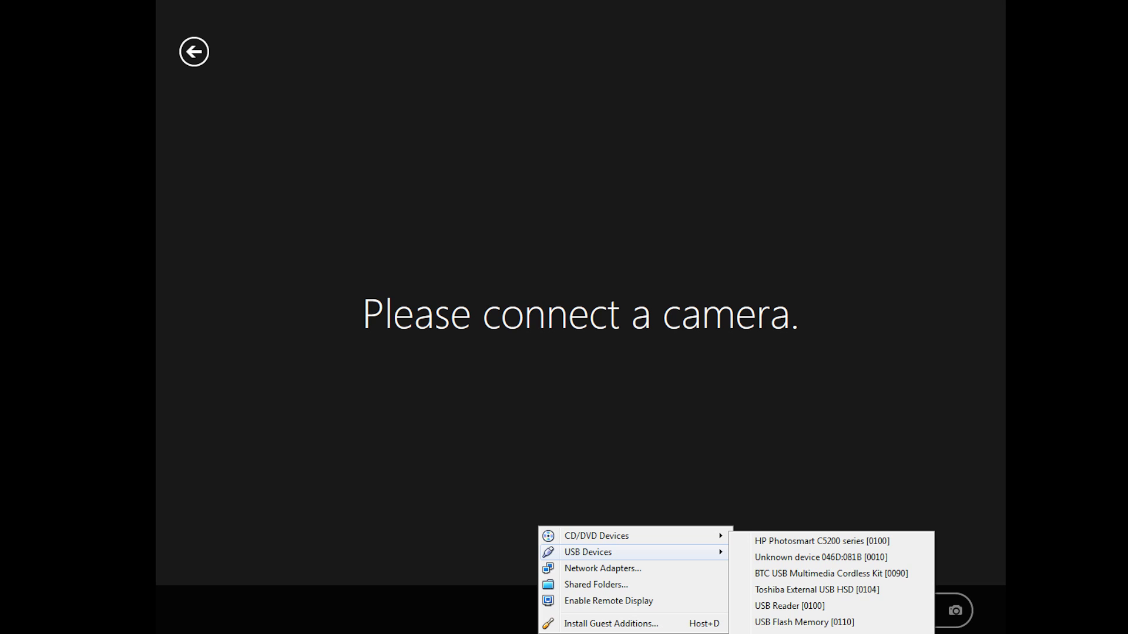
left_click(649, 308)
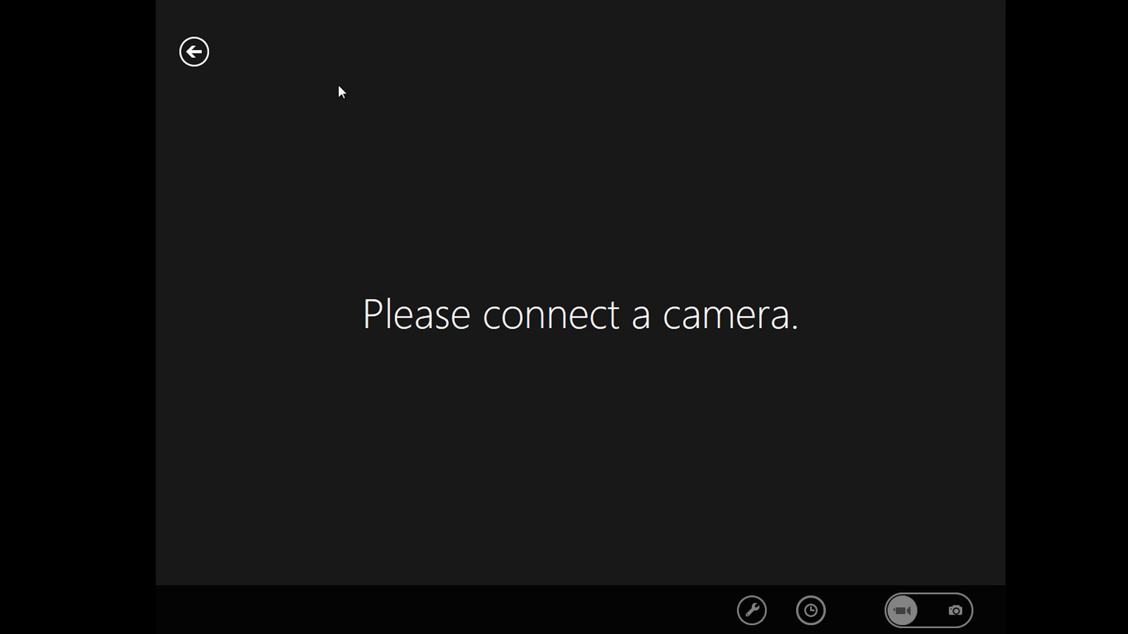
Leave the Camera app back to the Control Panel, glancing at the VM's Machine menu.
left_click(193, 51)
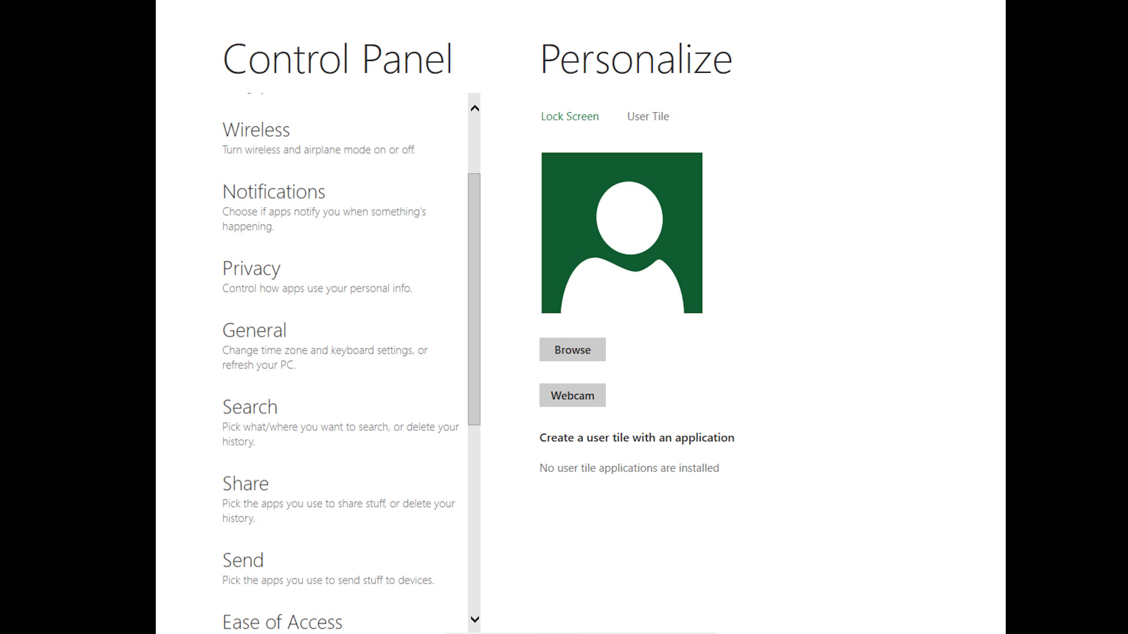
key("ctrl+Home")
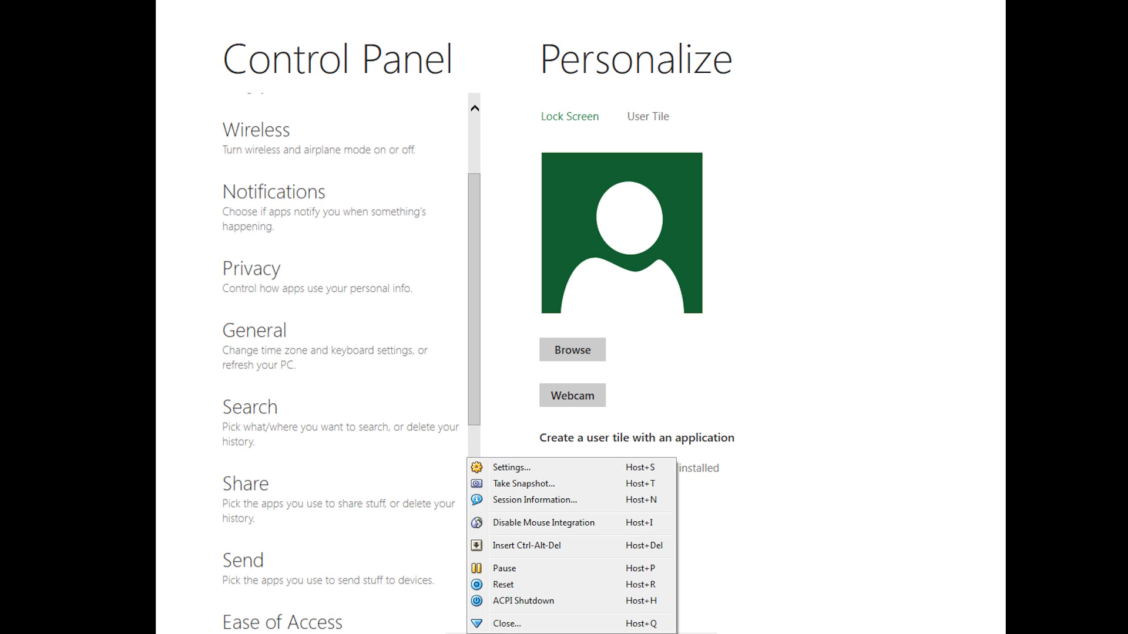
key("Escape")
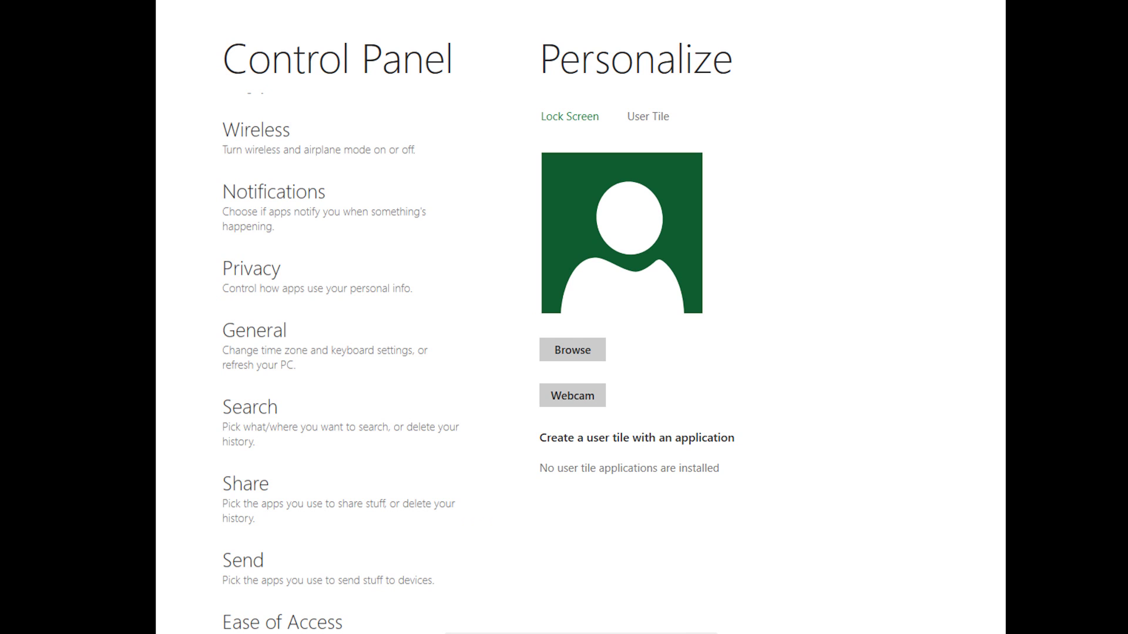
Open the VM's Shared Folders settings, dismissing the Guest Additions warning.
left_click(546, 633)
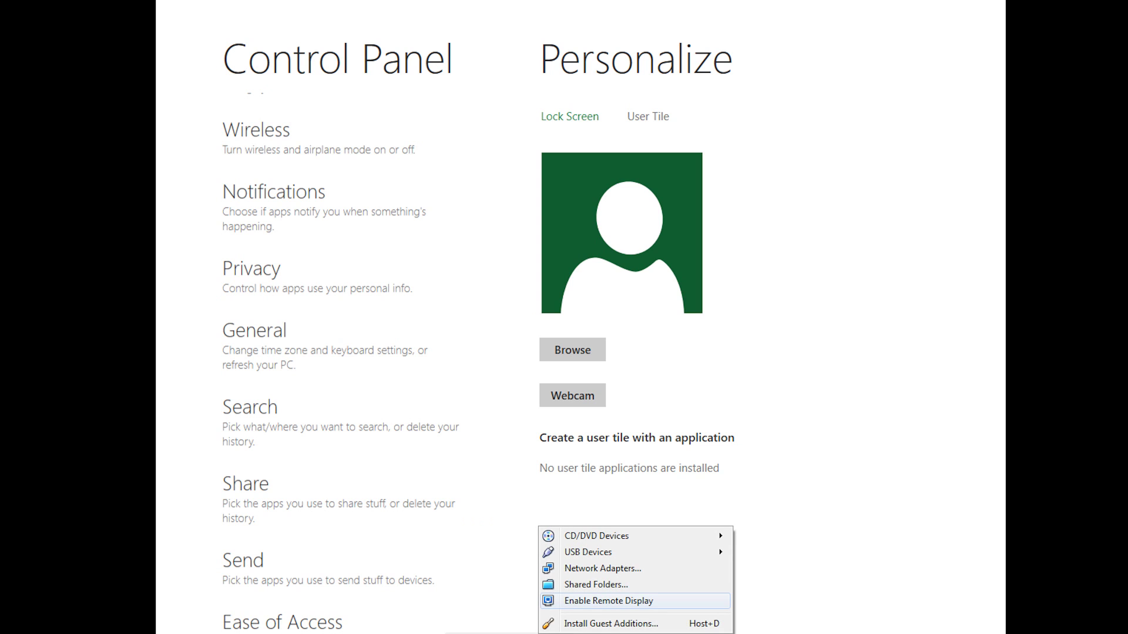
left_click(587, 581)
key("Return")
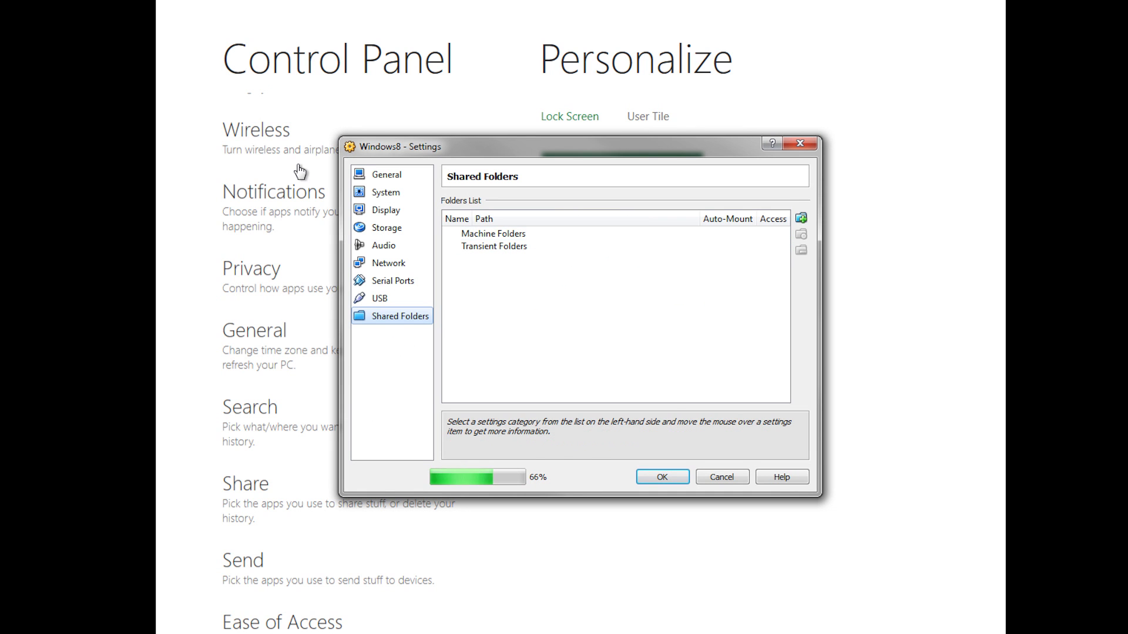
Add a shared folder named Pictures pointing to the host's My Pictures folder with full access.
key("Insert")
key("alt+Down")
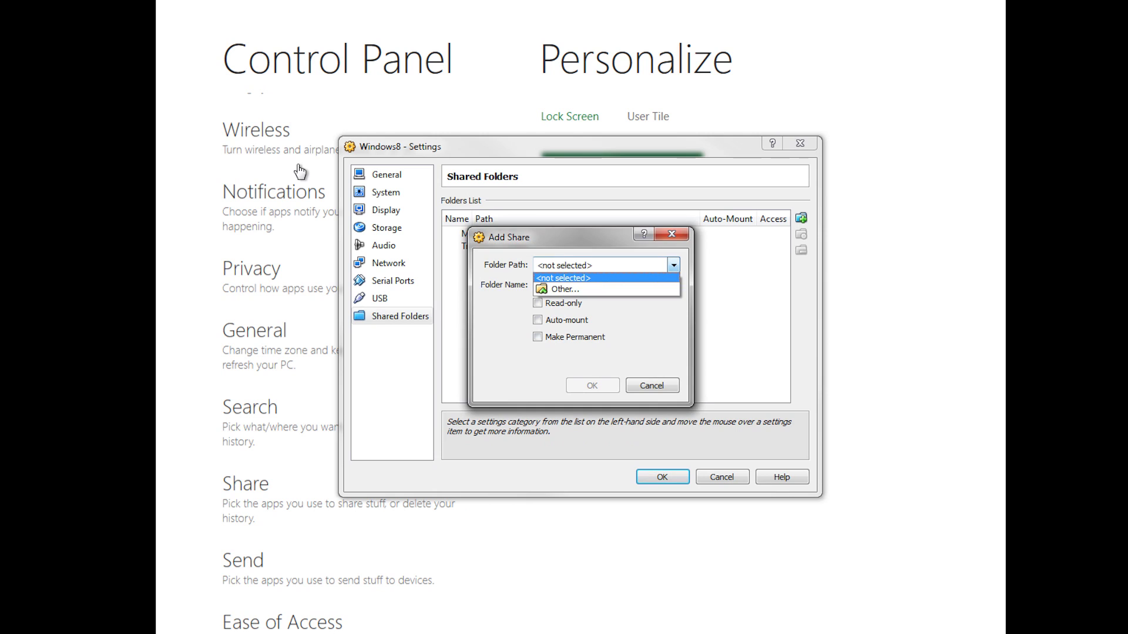
key("Down")
key("Return")
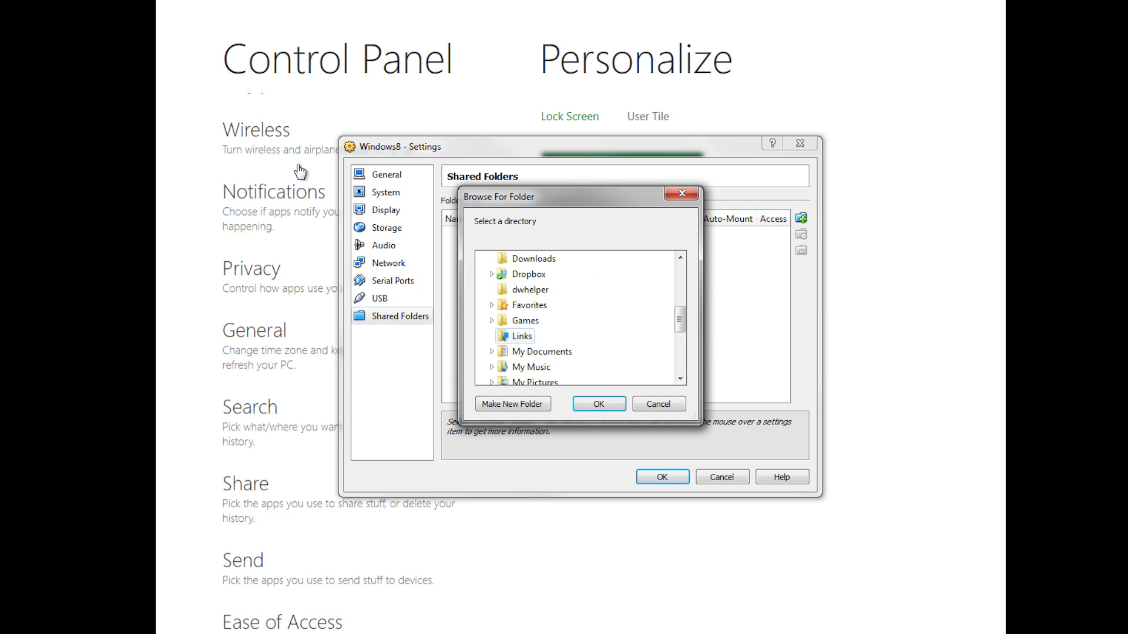
key("Up")
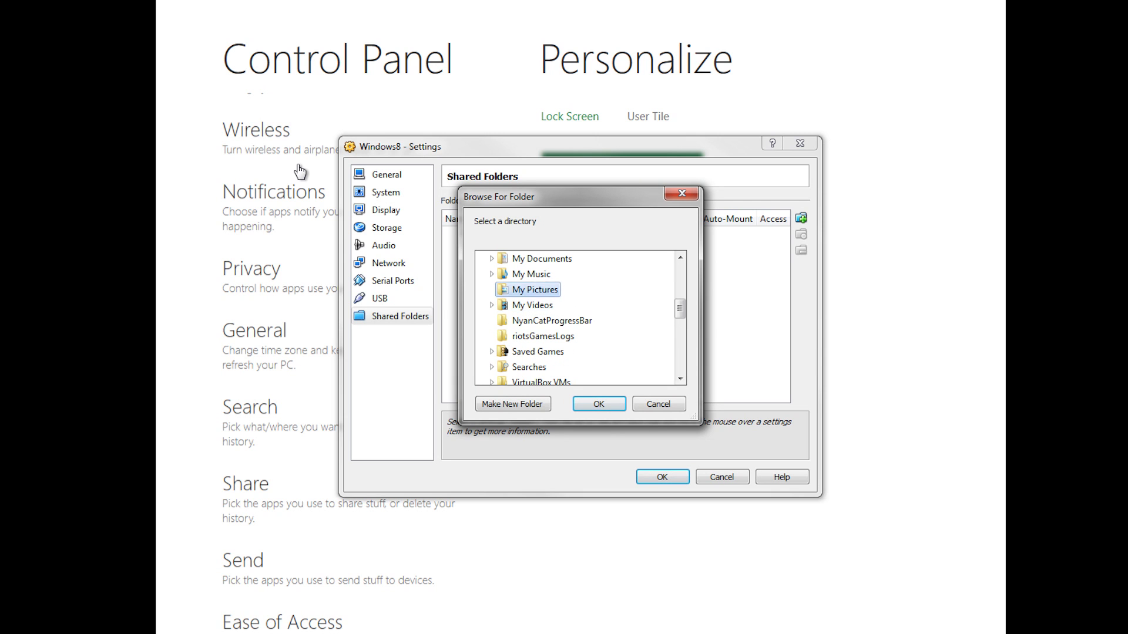
key("Return")
key("Return")
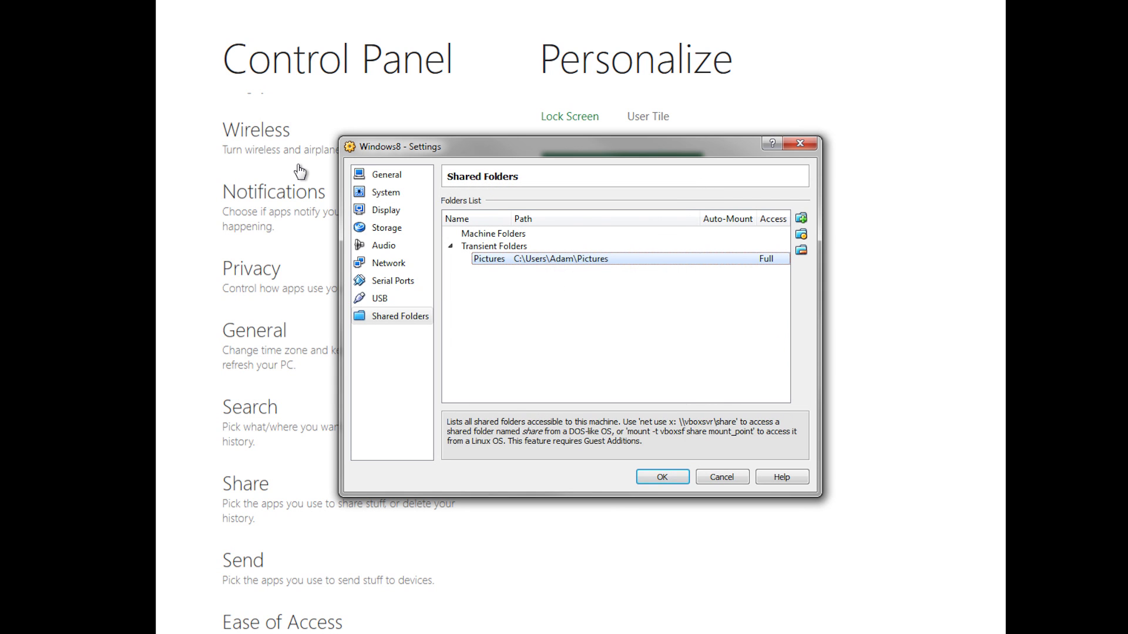
key("Return")
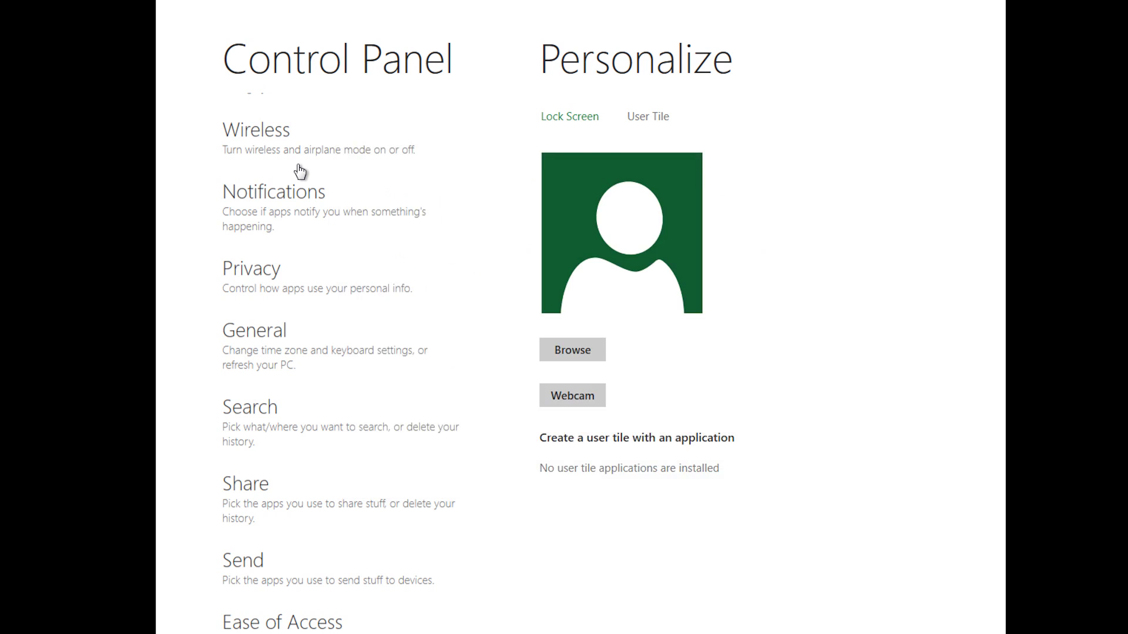
left_click(583, 352)
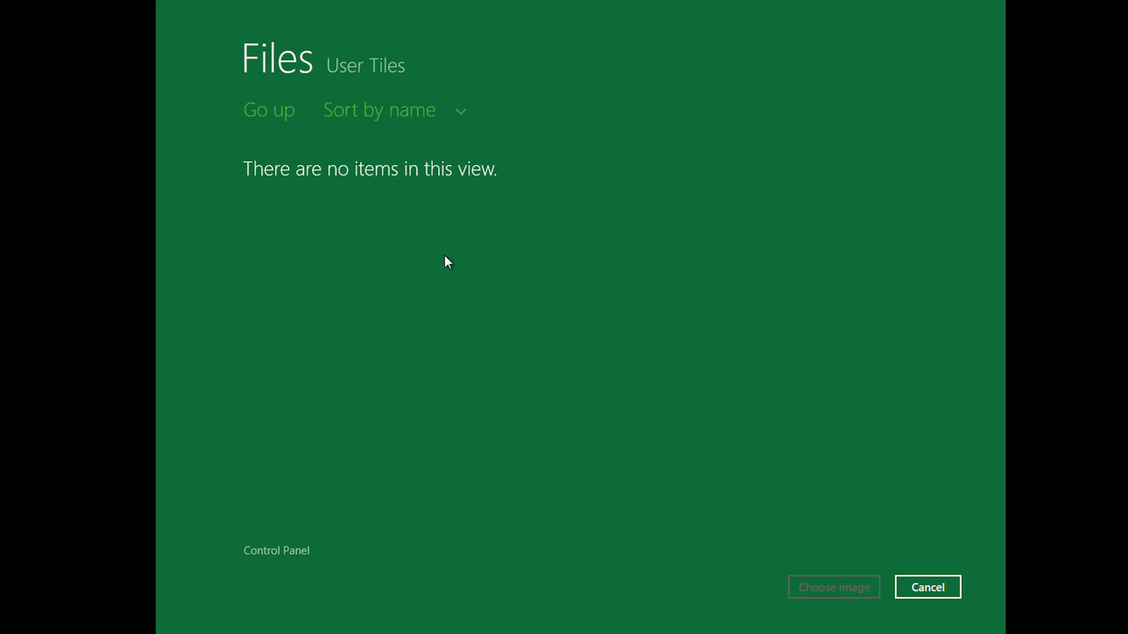
left_click(299, 111)
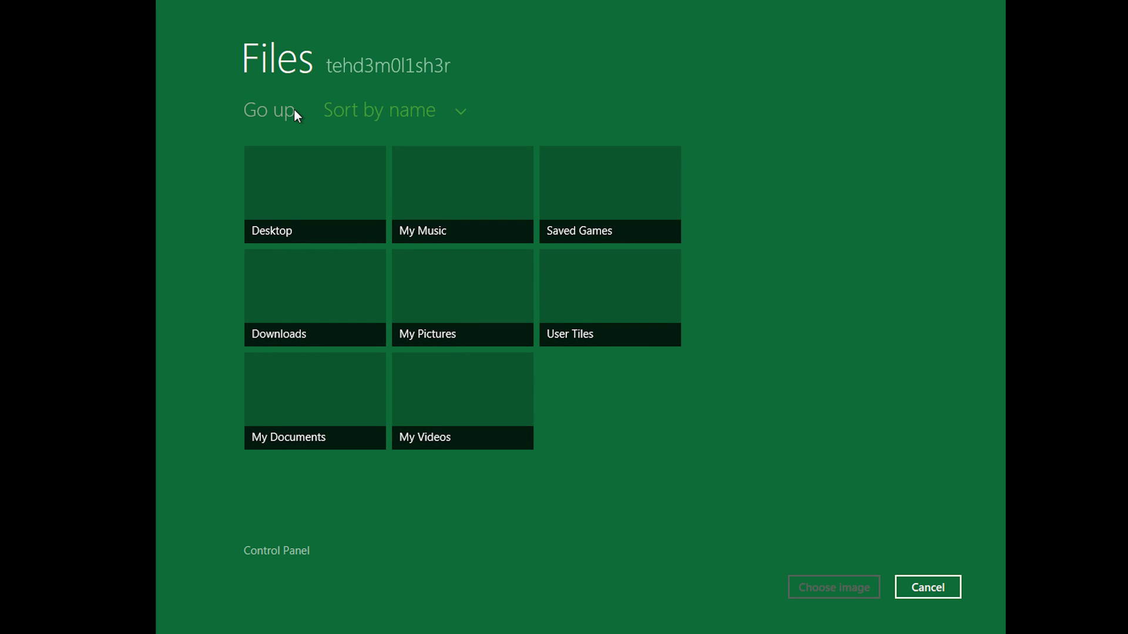
left_click(296, 112)
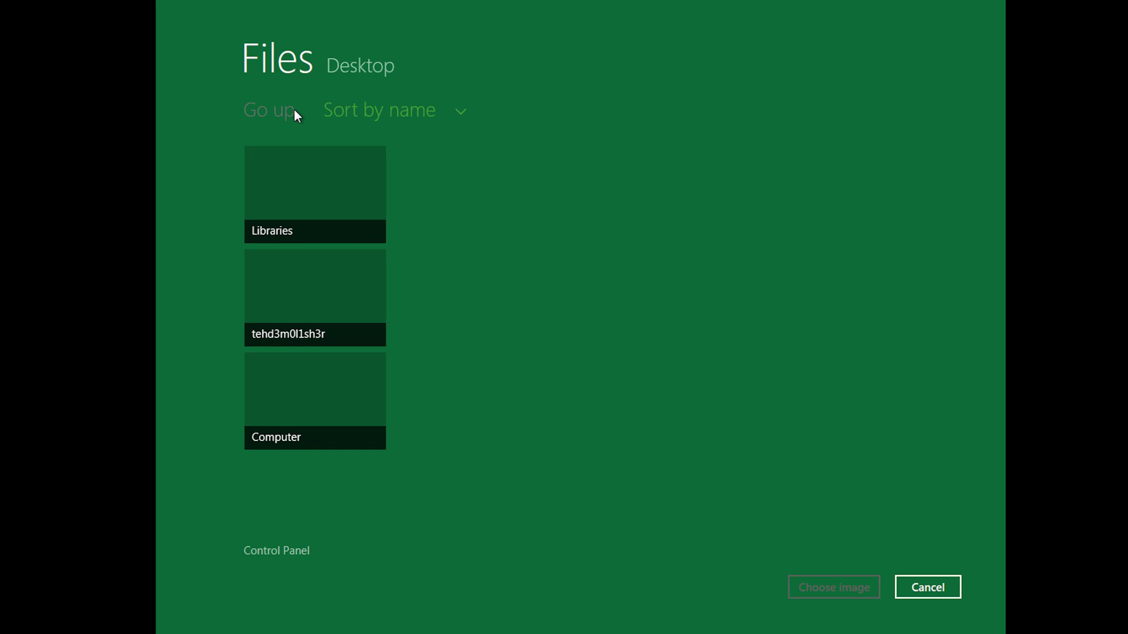
left_click(316, 432)
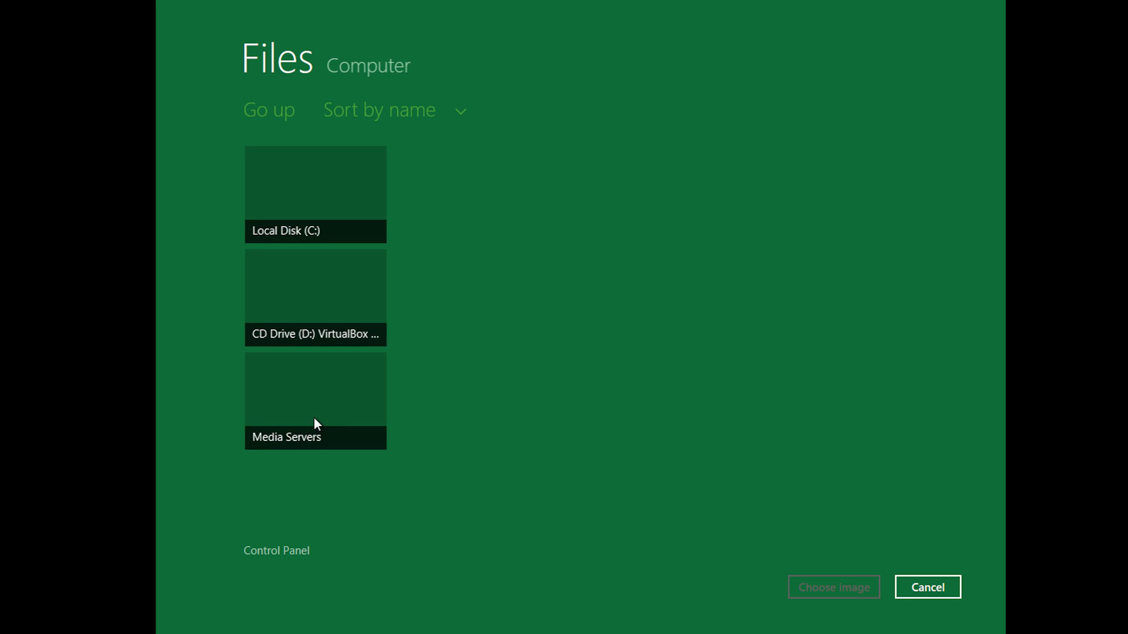
left_click(326, 389)
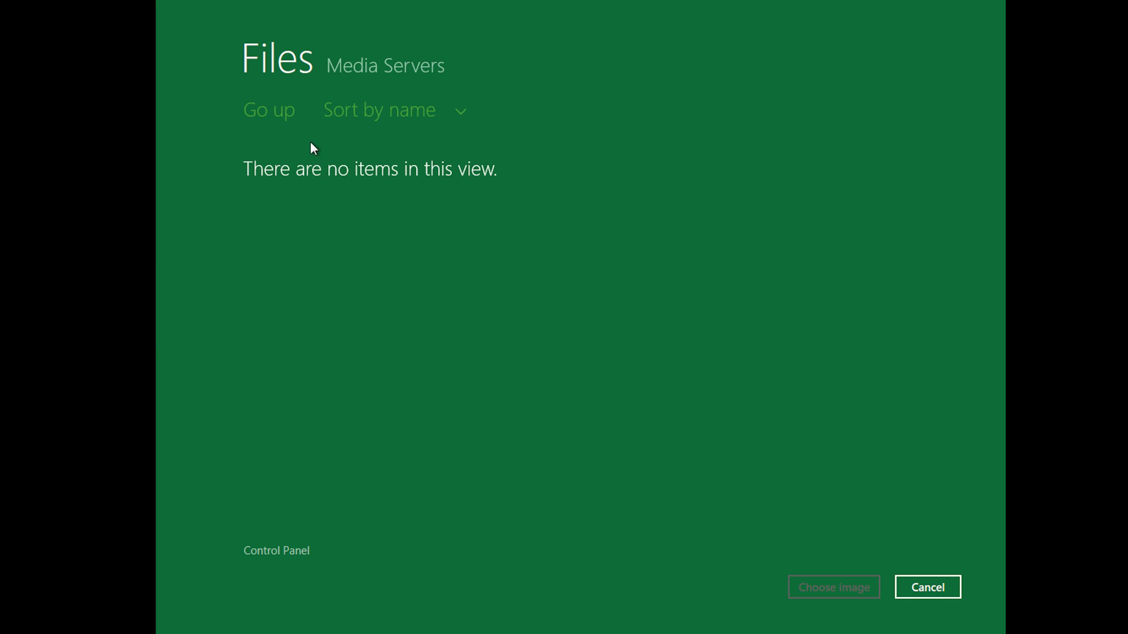
left_click(279, 106)
left_click(279, 107)
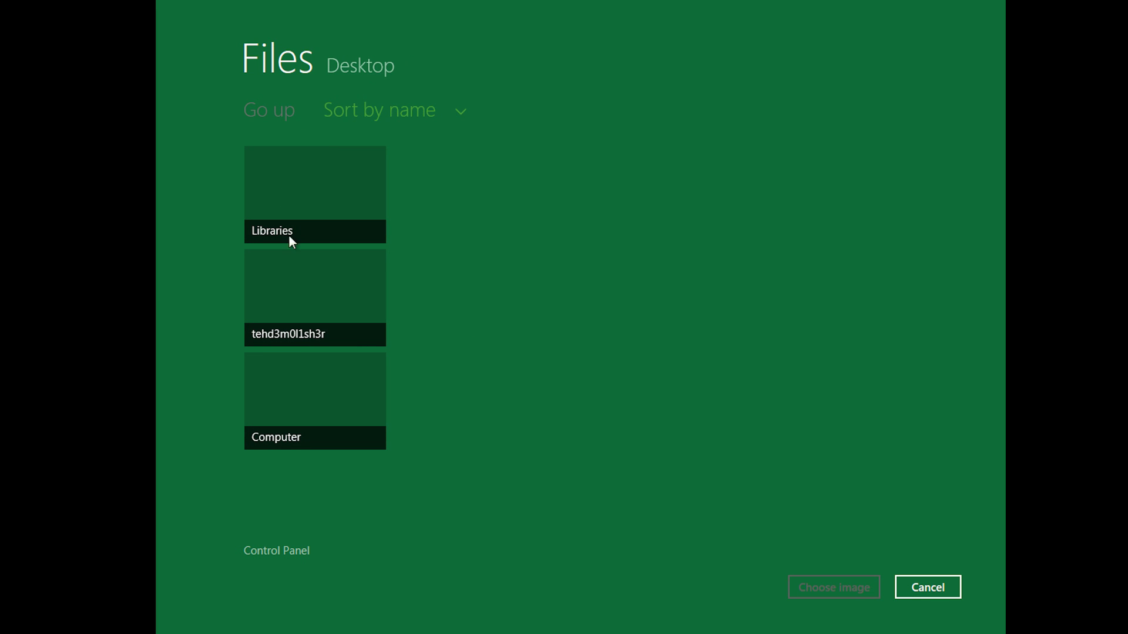
left_click(298, 207)
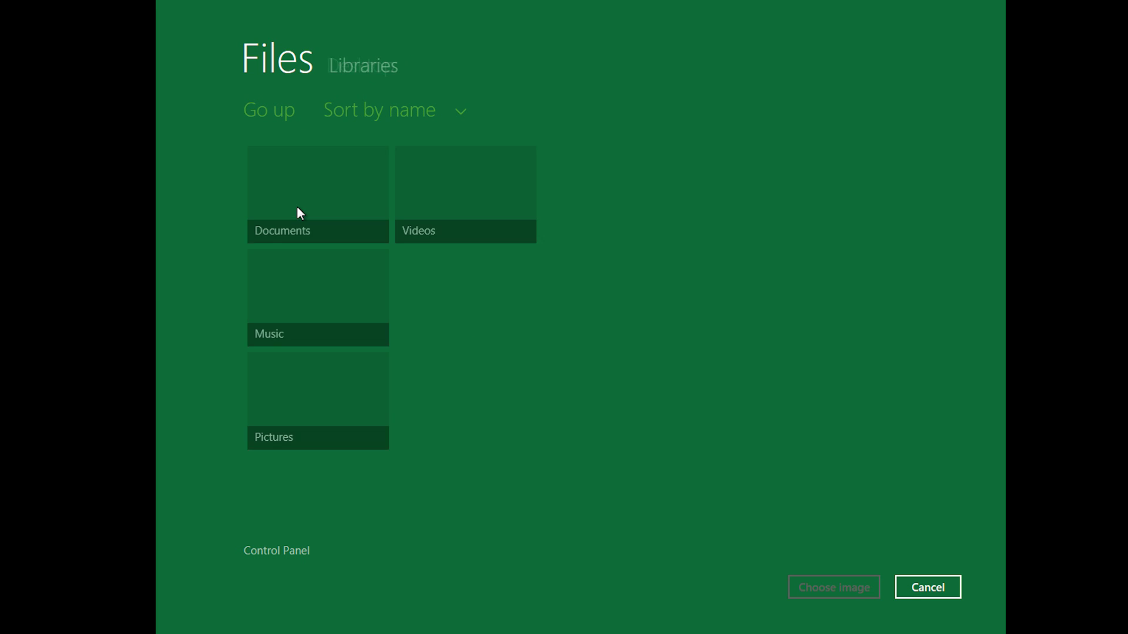
left_click(275, 102)
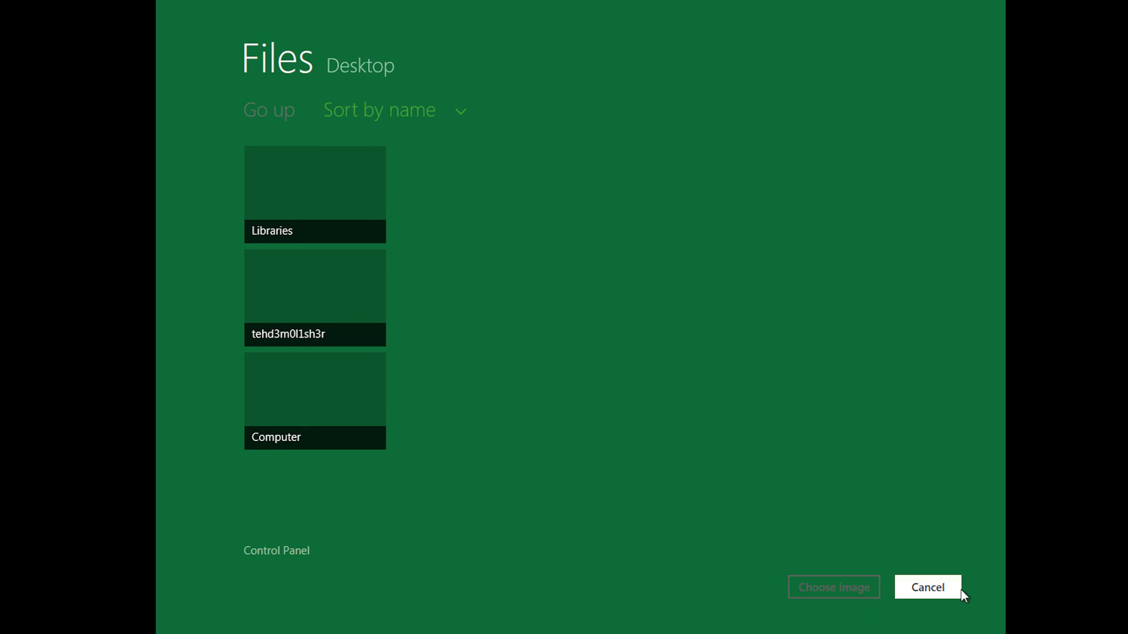
left_click(960, 590)
scroll(461, 232, "up", 3)
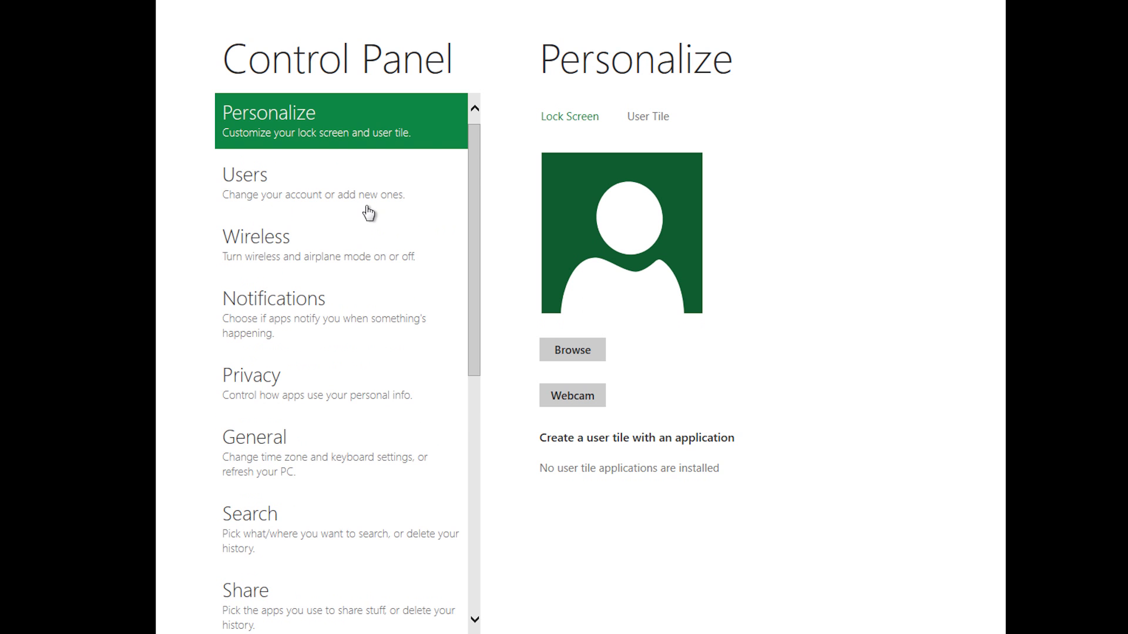
left_click(368, 213)
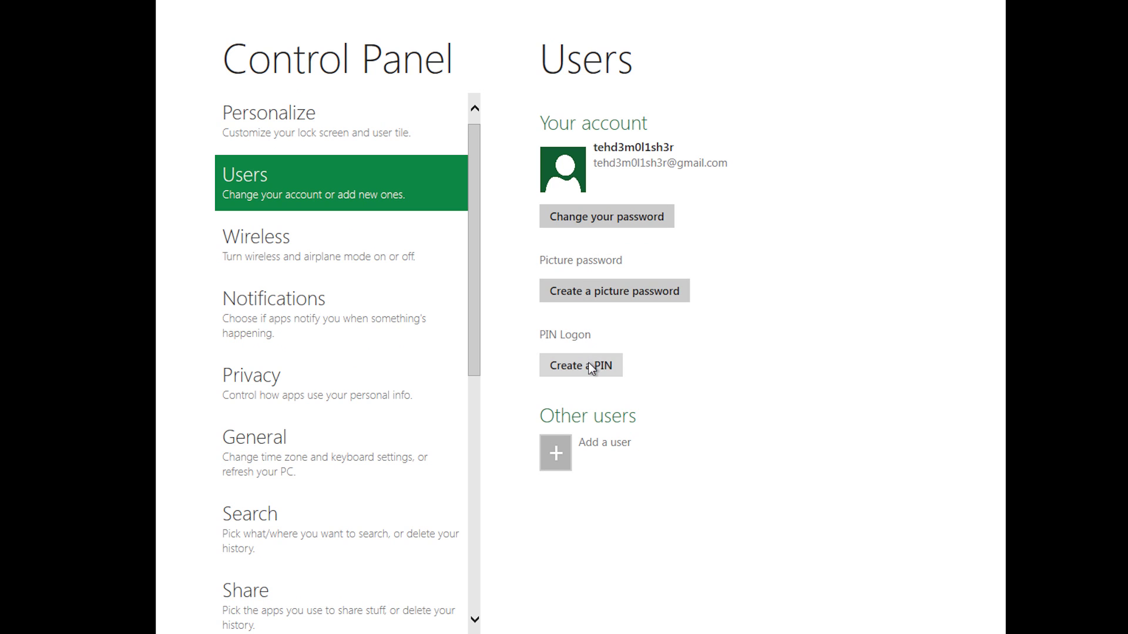
left_click(599, 295)
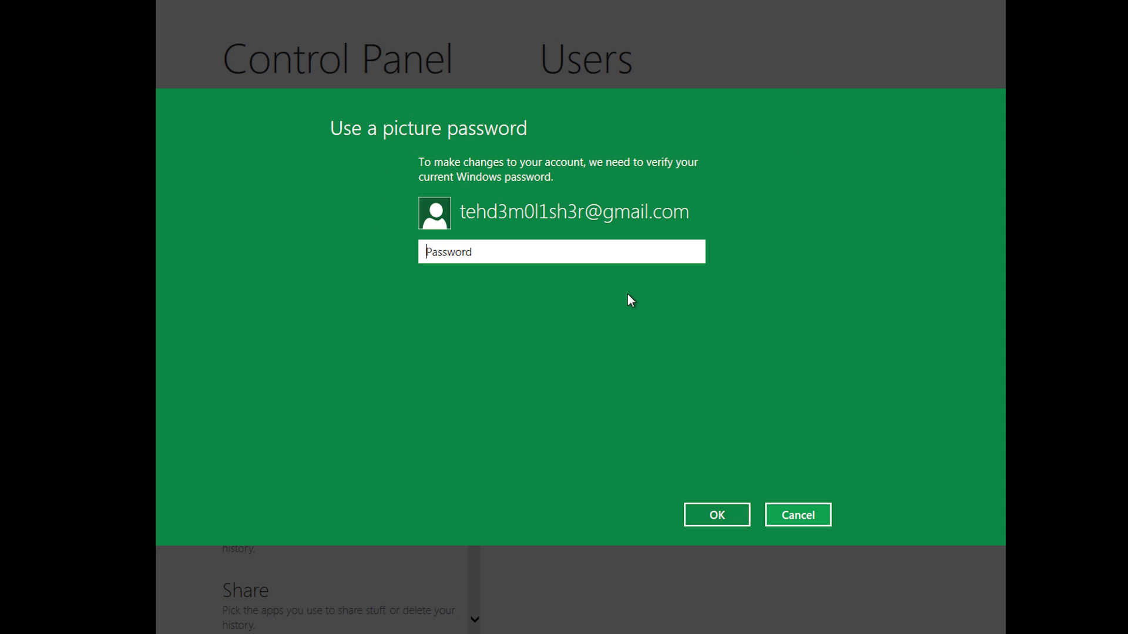
type("•••••••")
key("BackSpace")
key("BackSpace")
key("BackSpace")
key("BackSpace")
key("BackSpace")
key("BackSpace")
key("BackSpace")
type("•••••••")
key("Return")
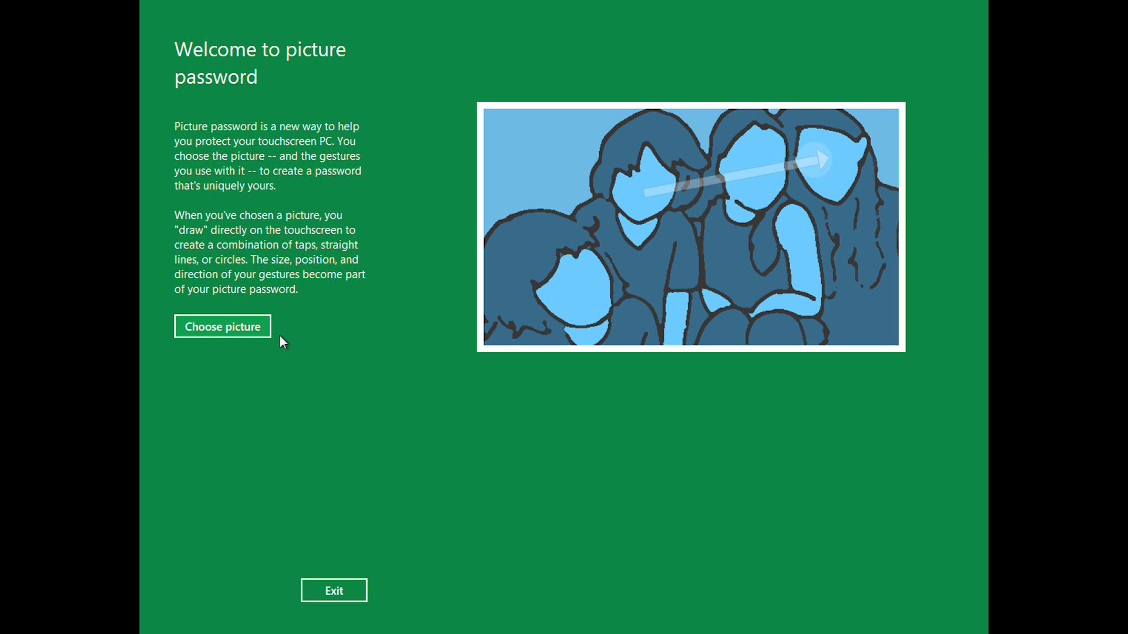
left_click(346, 591)
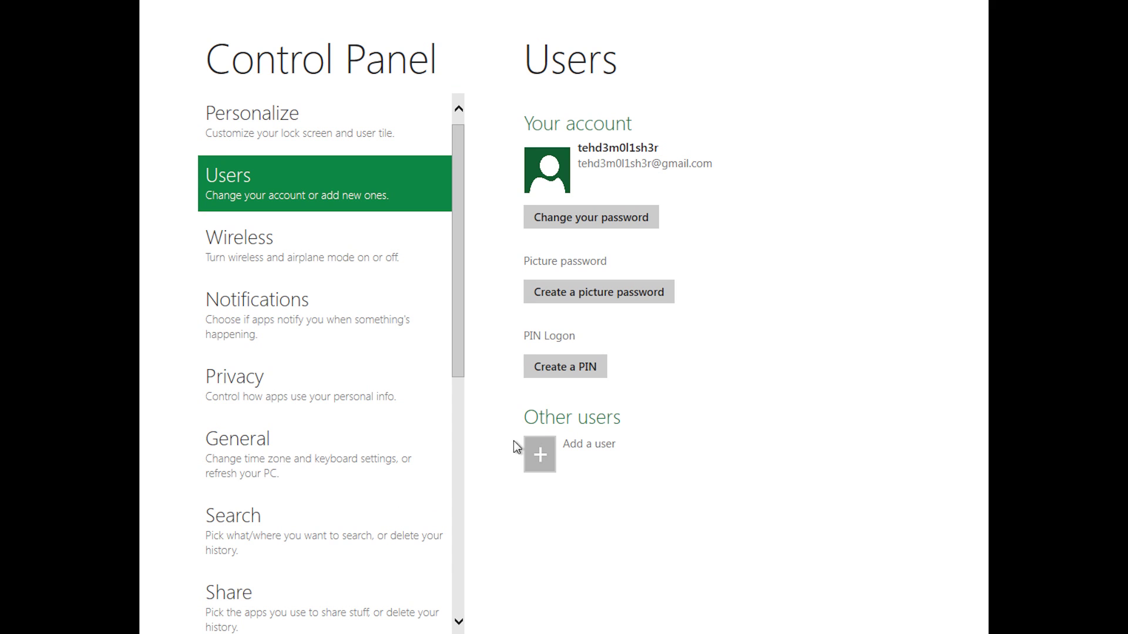
left_click(569, 287)
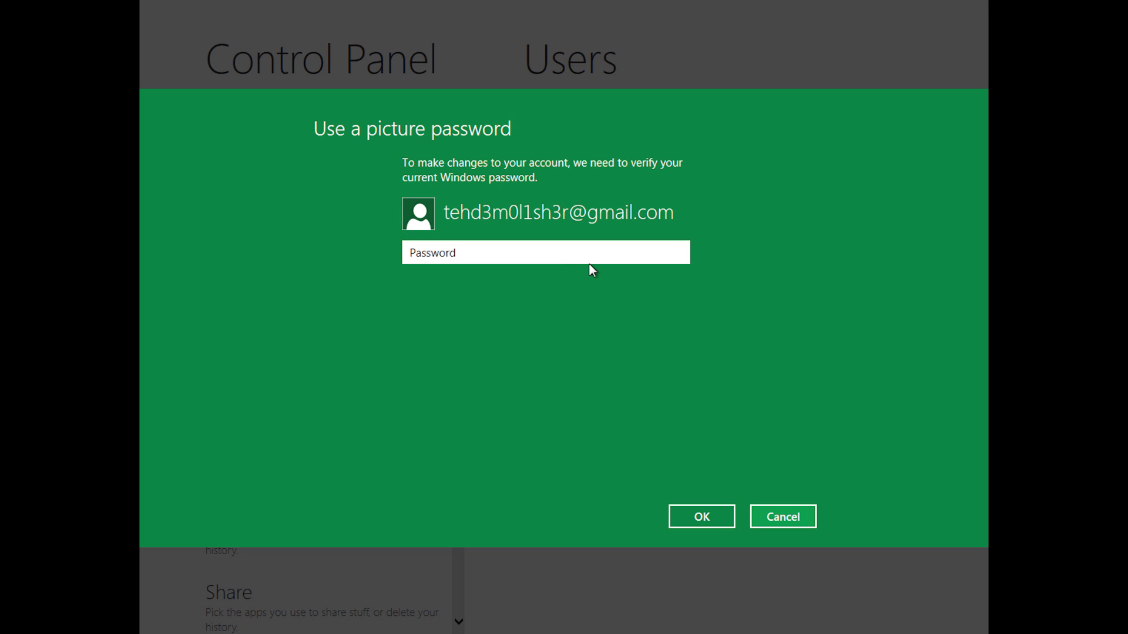
type("*********")
key("Return")
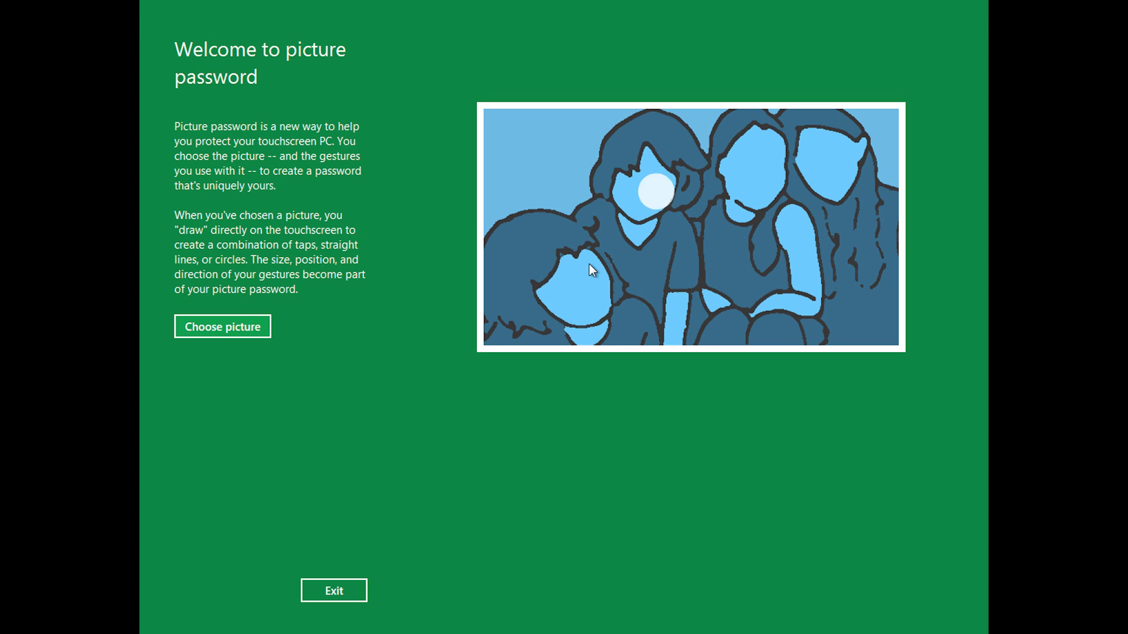
left_click(348, 592)
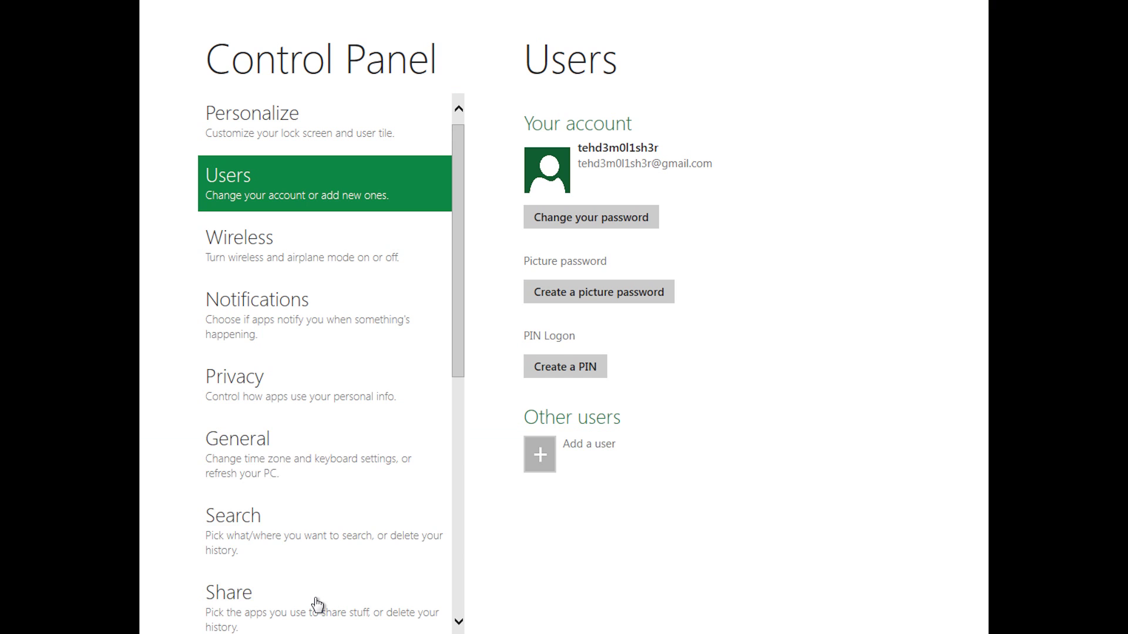
Review the Wireless, Notifications and Privacy pages, flipping app location access on and back off.
left_click(319, 265)
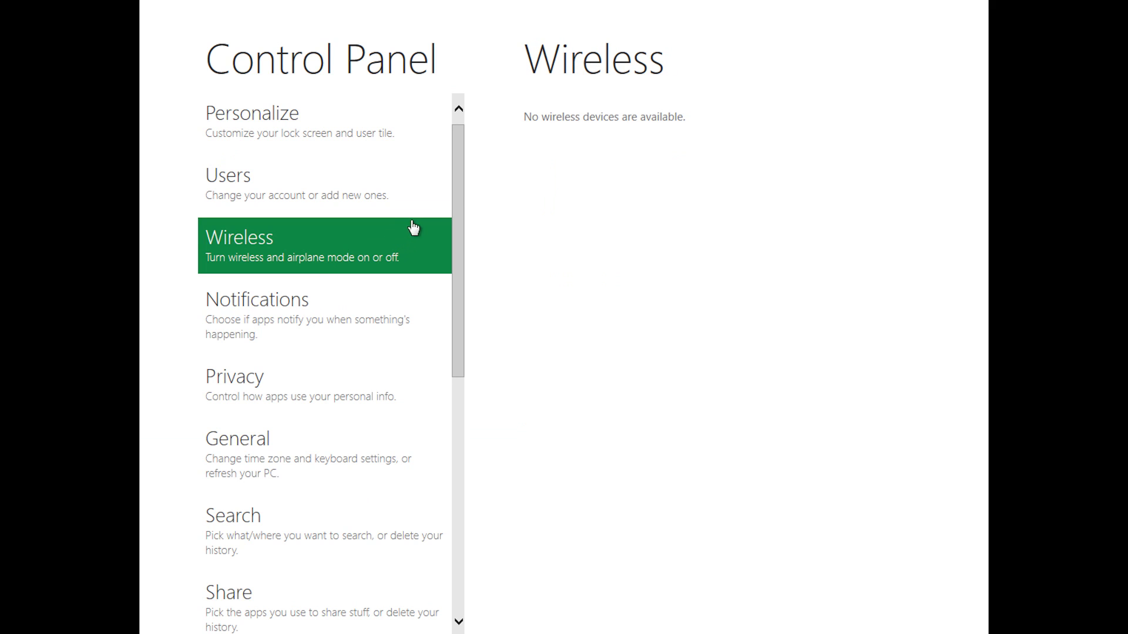
left_click(398, 312)
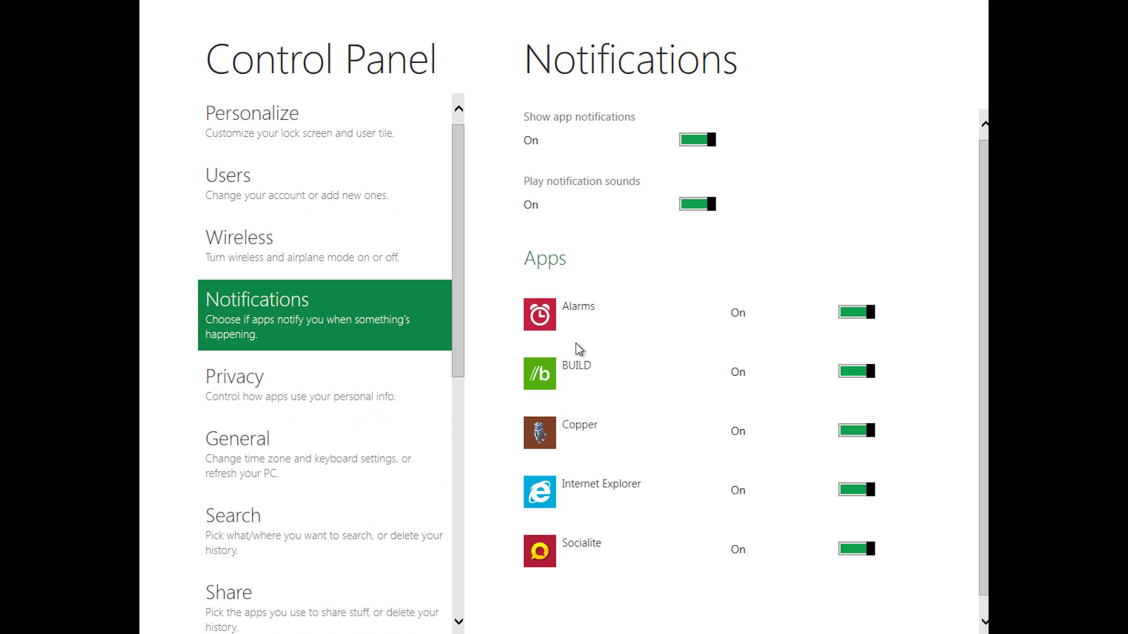
left_click(370, 381)
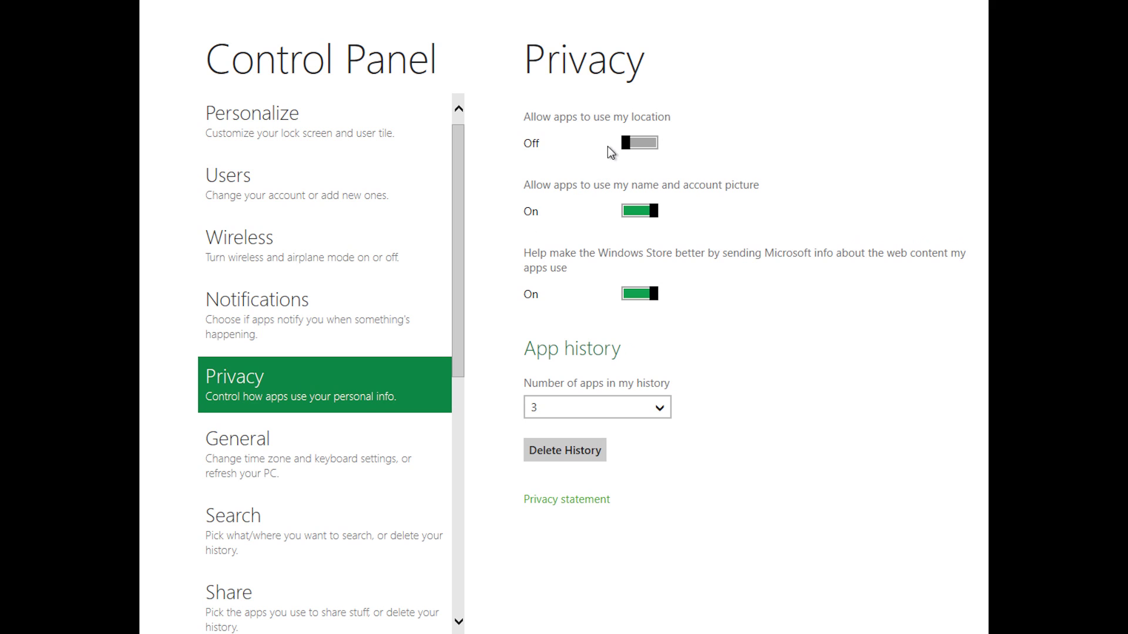
mouse_move(624, 144)
left_mouse_down()
mouse_move(660, 149)
mouse_move(629, 146)
left_mouse_up()
On the General page, pick (UTC-05:00) Eastern Time (US & Canada) as the time zone and review the page.
left_click(323, 428)
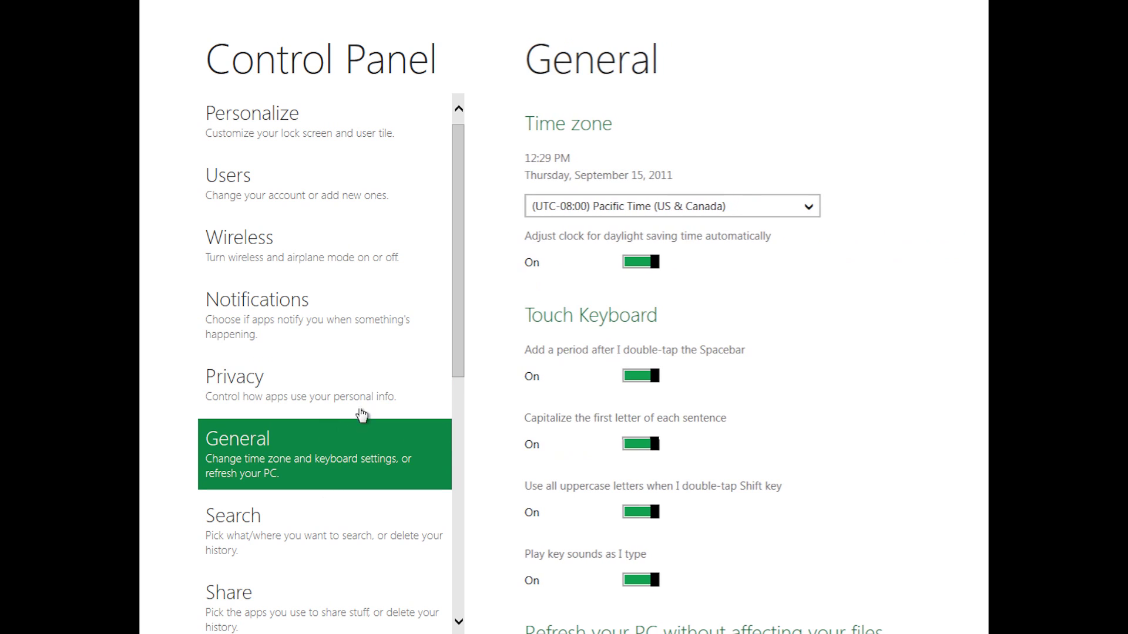
left_click(649, 204)
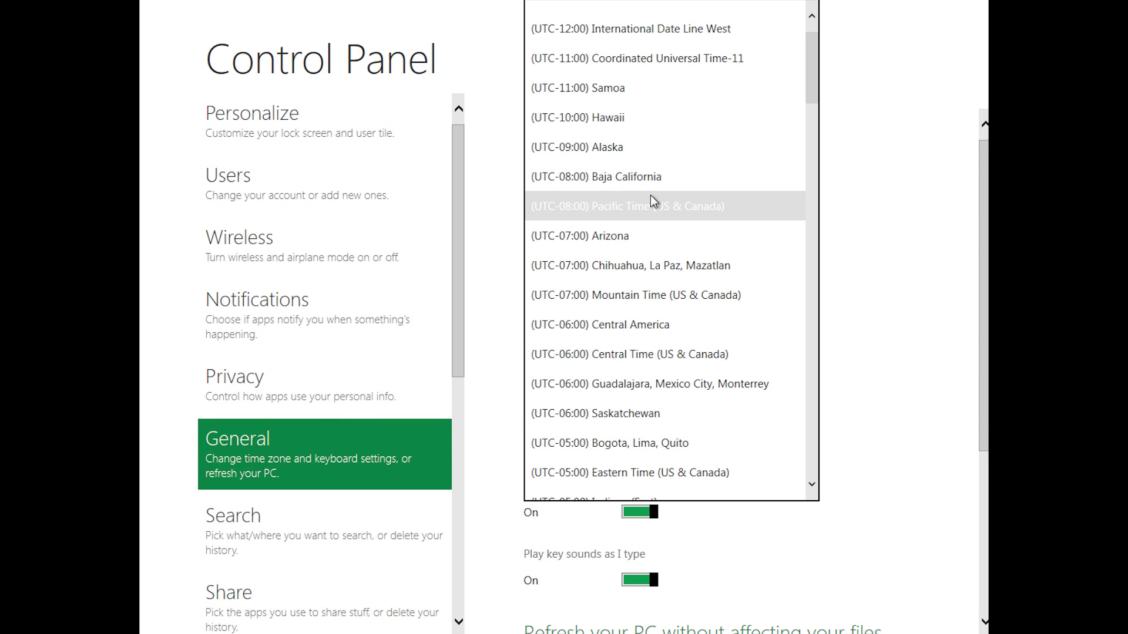
left_click(657, 467)
scroll(769, 370, "down", 3)
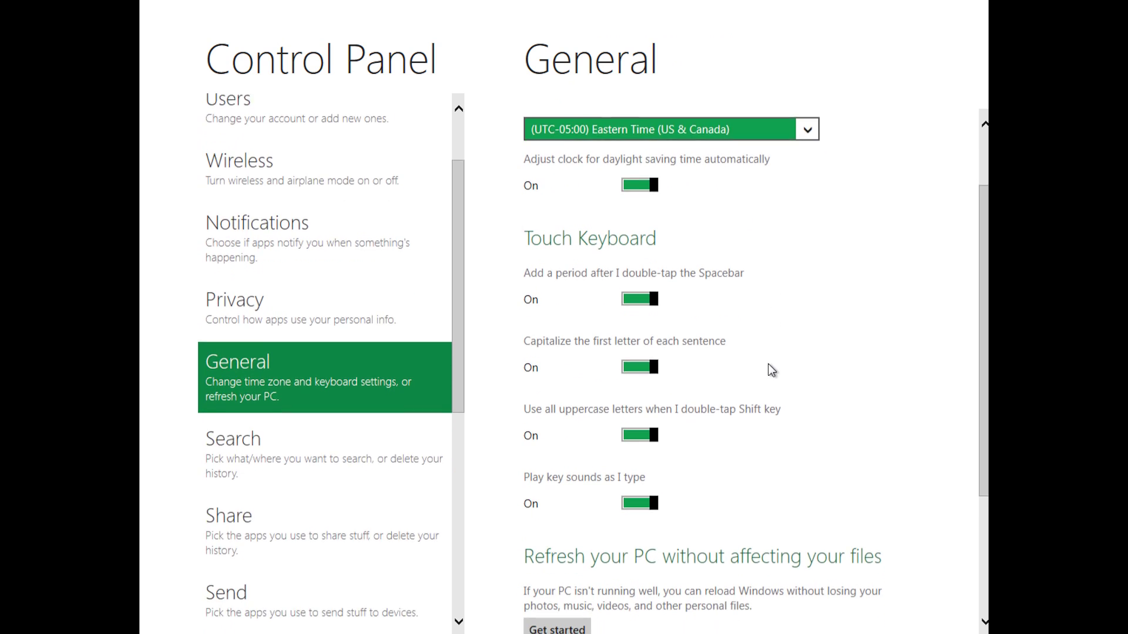
scroll(772, 370, "down", 1)
scroll(772, 370, "up", 1)
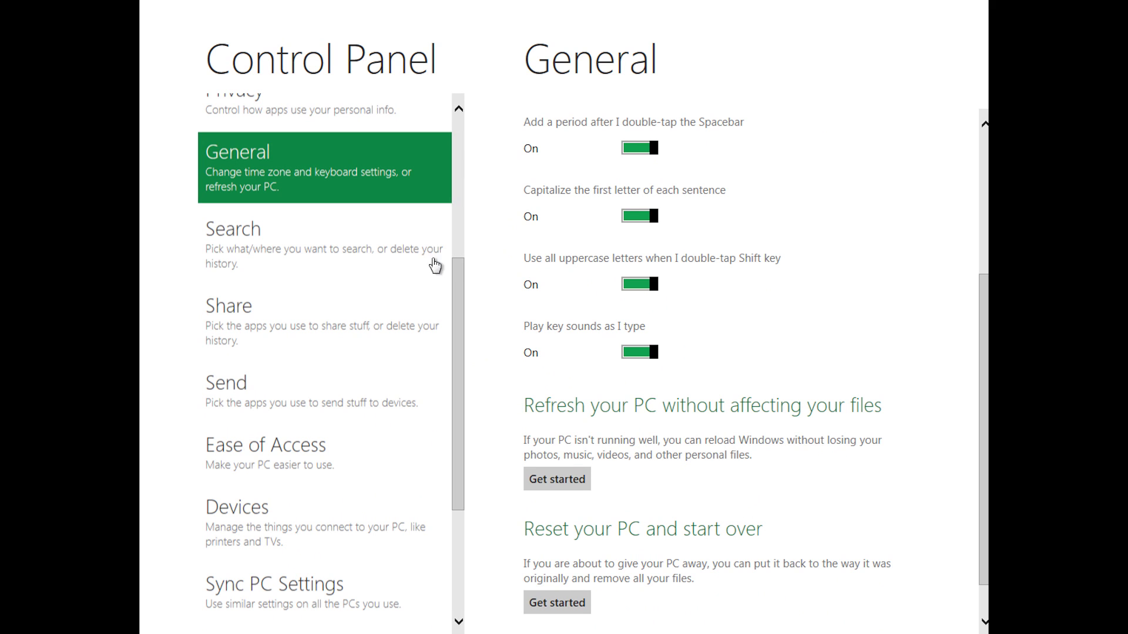
View the Search, Share, Send and Ease of Access settings pages in turn.
left_click(431, 258)
scroll(565, 299, "down", 3)
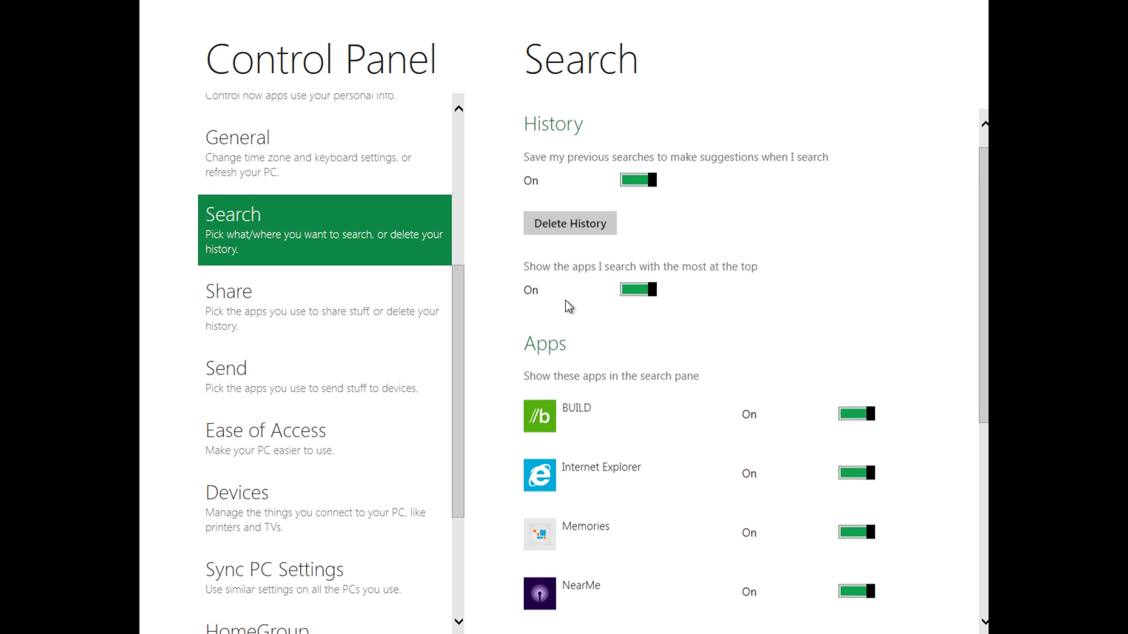
scroll(565, 298, "up", 2)
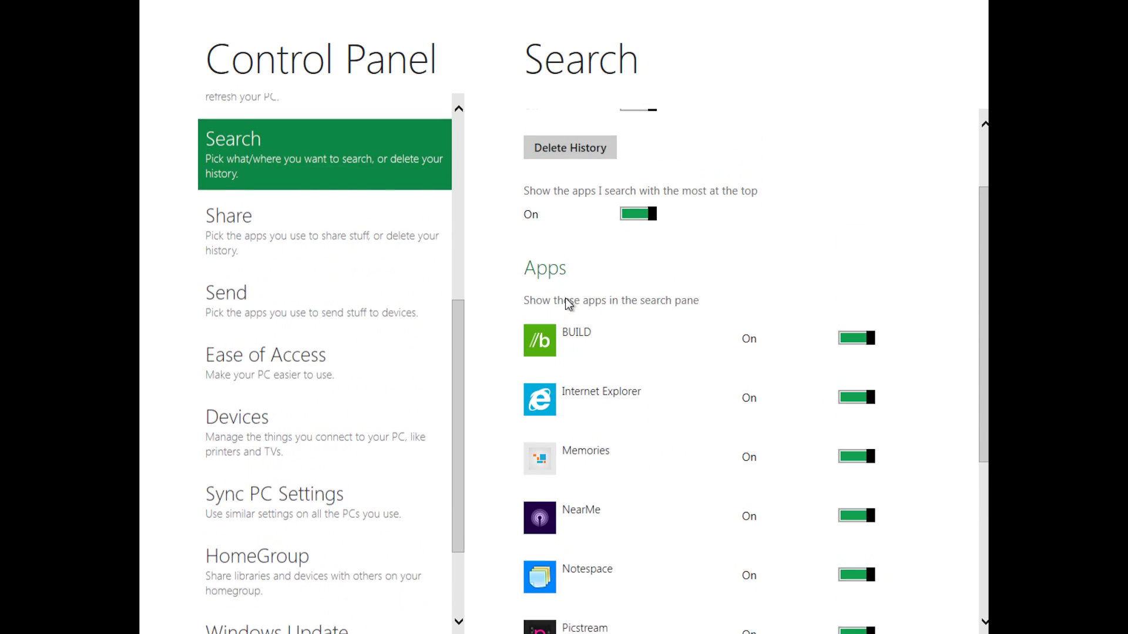
left_click(338, 221)
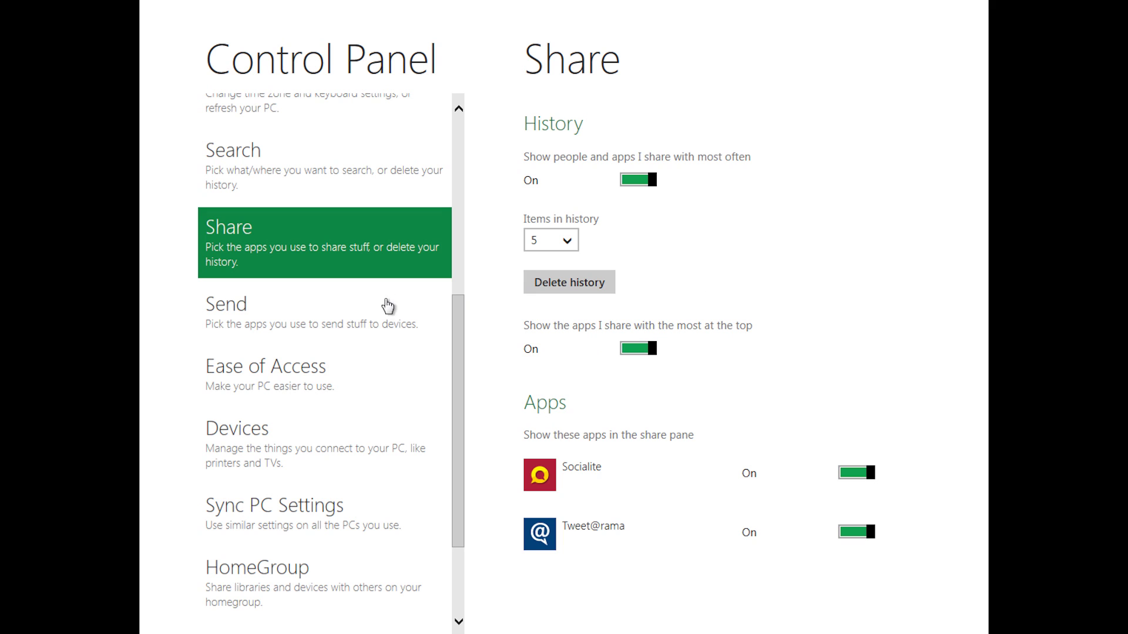
left_click(383, 322)
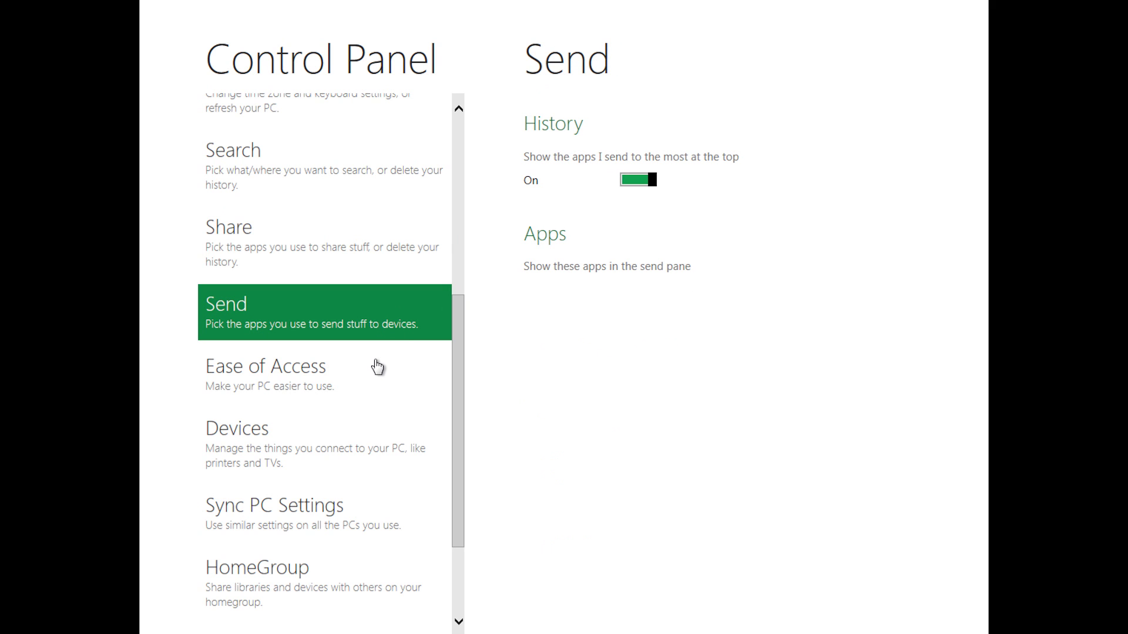
left_click(365, 370)
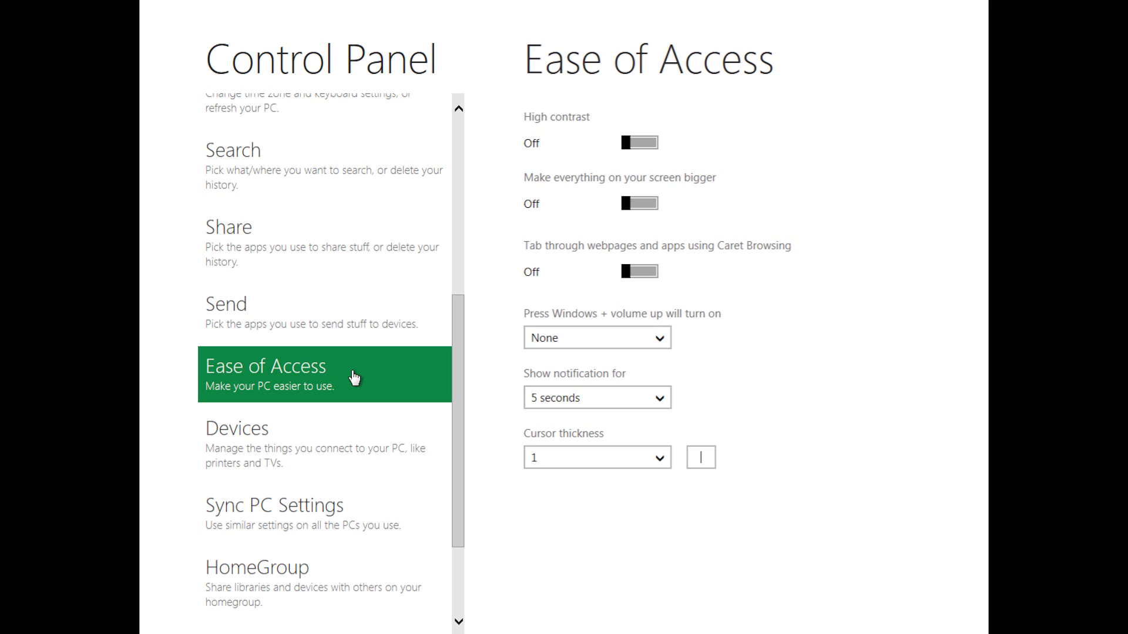
Check the Devices page, then scroll through the Sync PC Settings options.
left_click(325, 433)
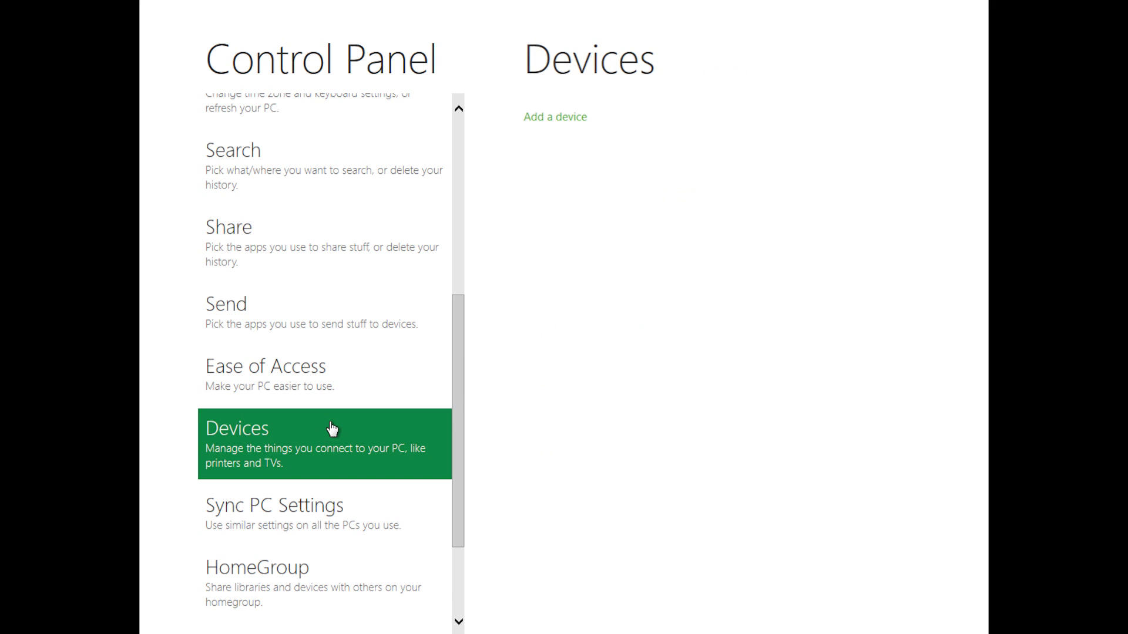
scroll(329, 427, "down", 2)
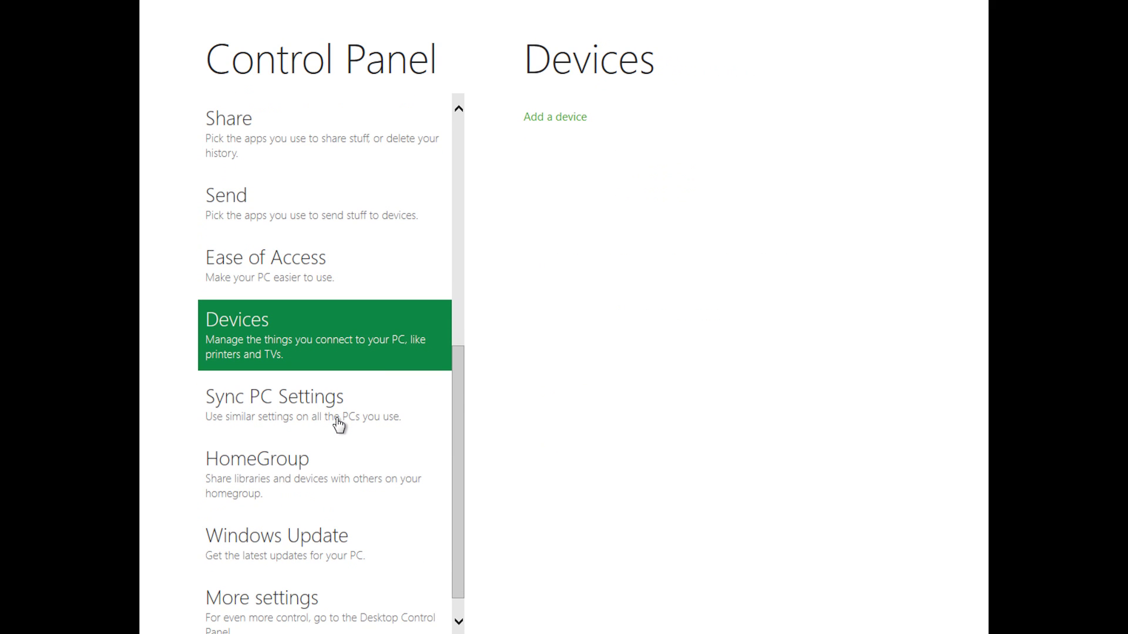
left_click(344, 413)
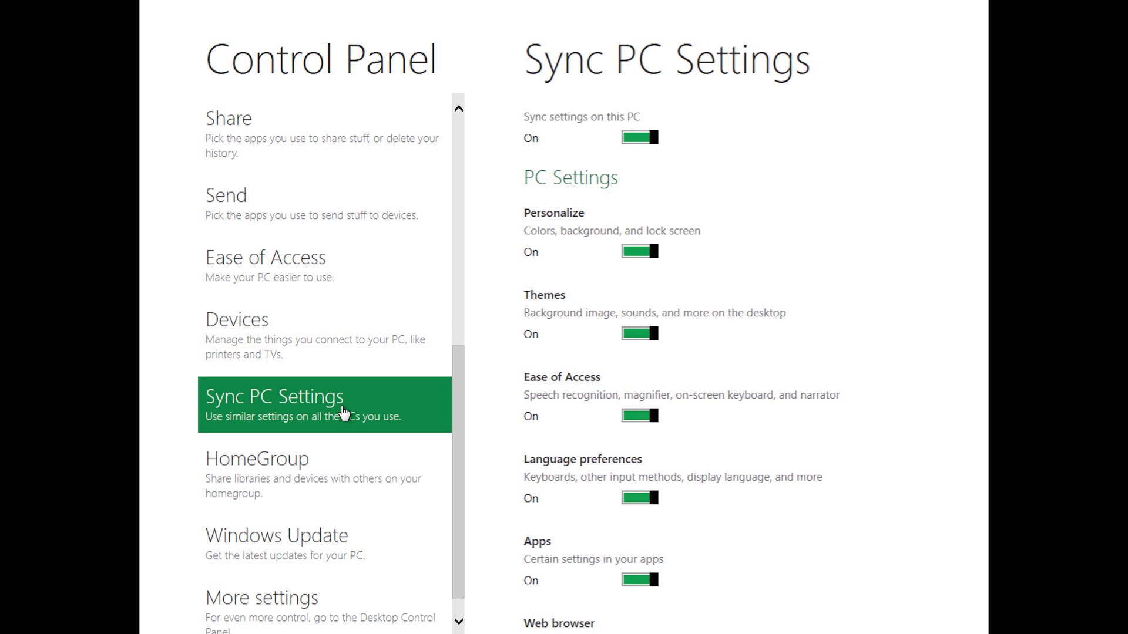
scroll(564, 381, "down", 1)
scroll(564, 380, "down", 5)
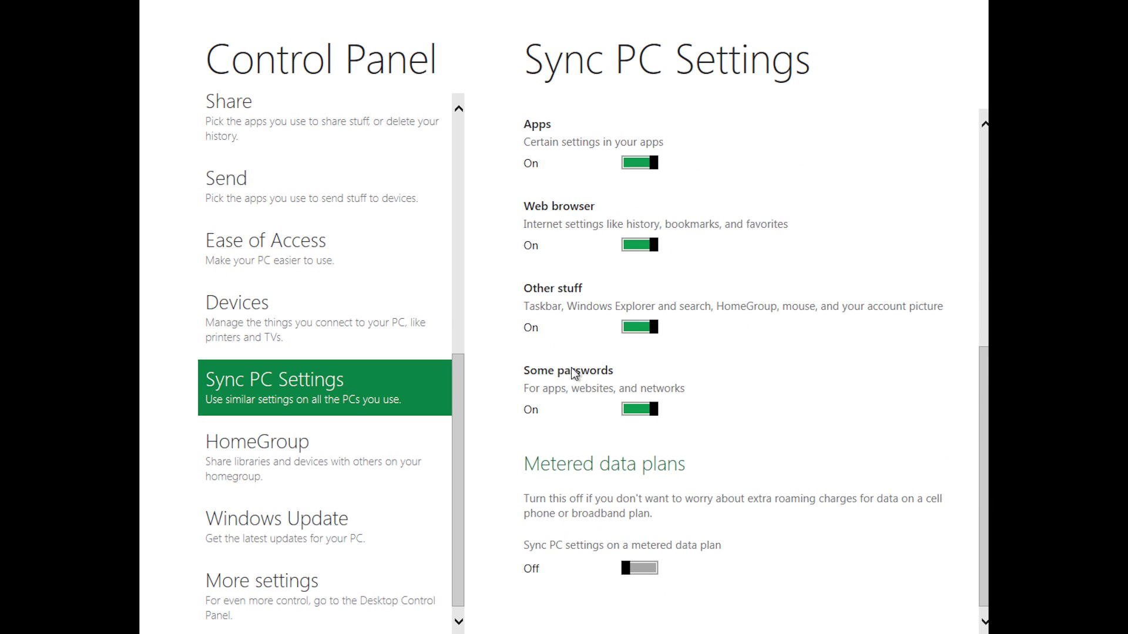
scroll(574, 373, "up", 5)
scroll(418, 360, "down", 4)
scroll(418, 363, "down", 2)
Visit HomeGroup and Windows Update, close the desktop Control Panel, and show the Start screen.
left_click(336, 459)
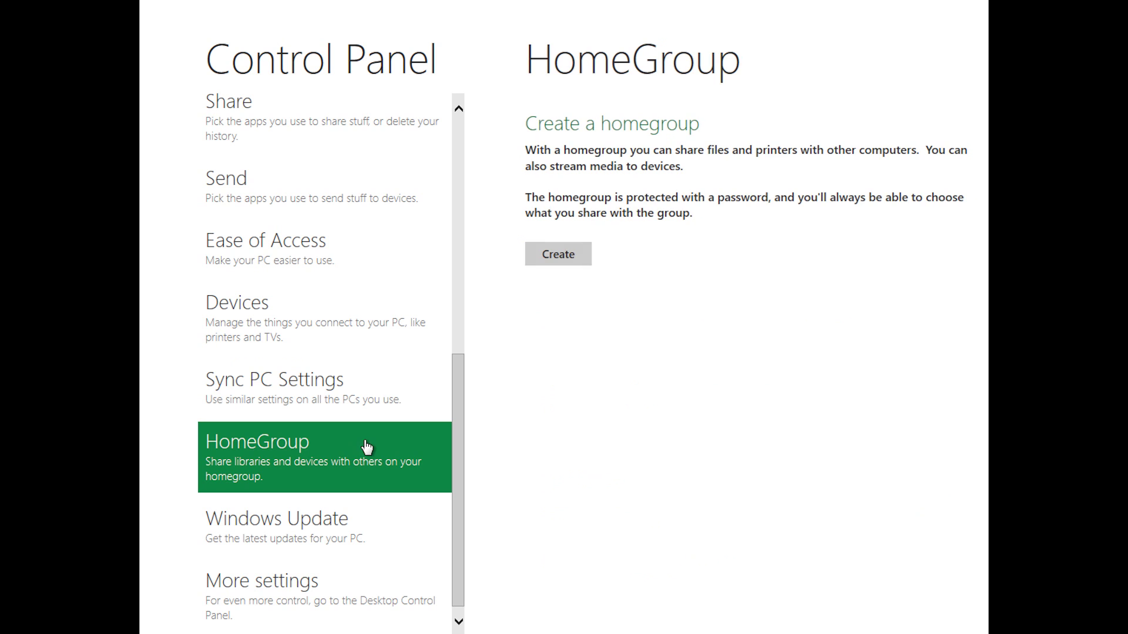
left_click(326, 544)
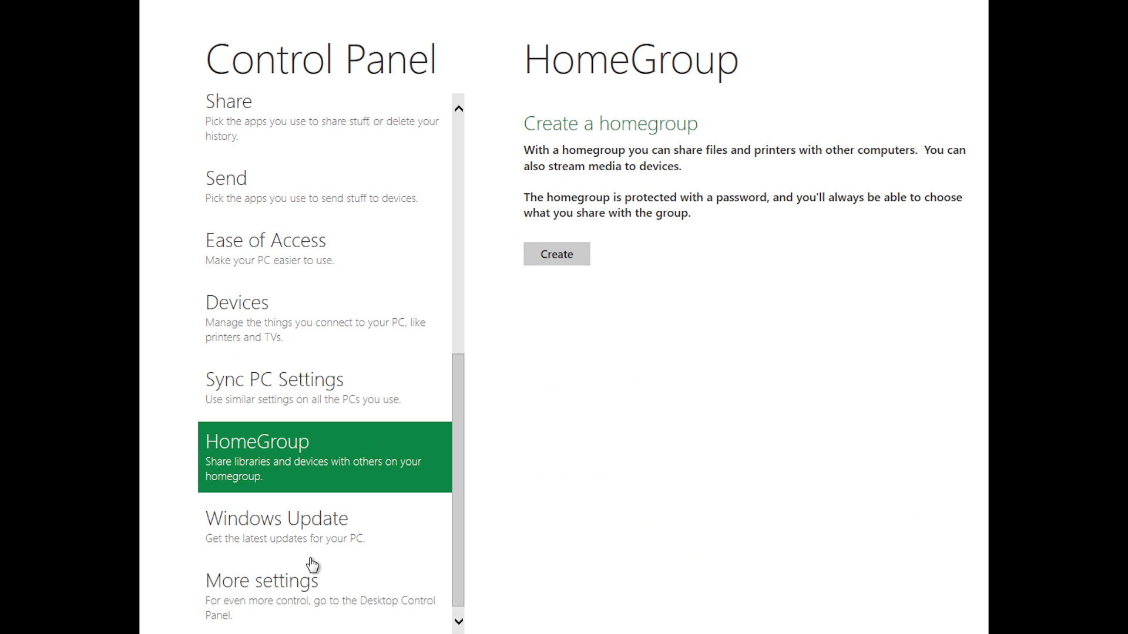
left_click(302, 584)
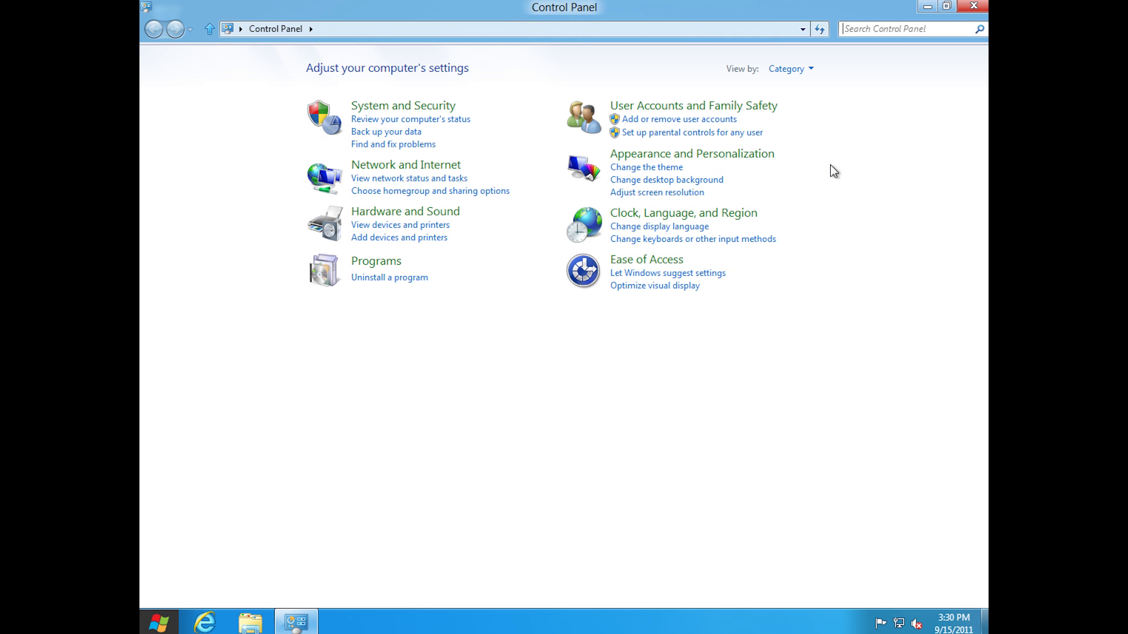
left_click(973, 5)
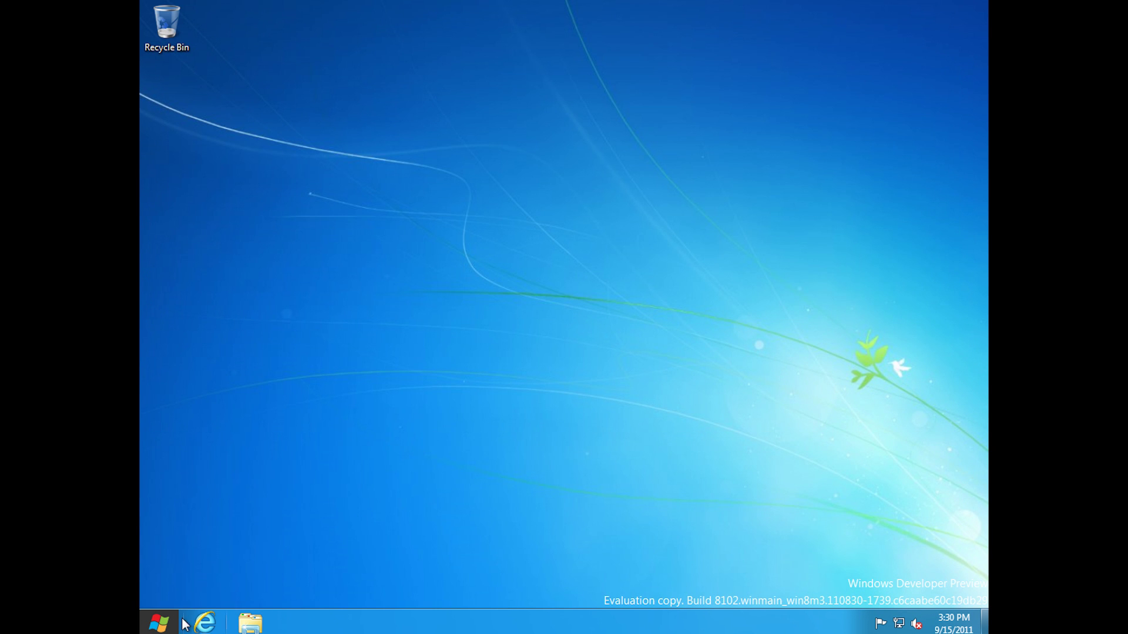
left_click(162, 624)
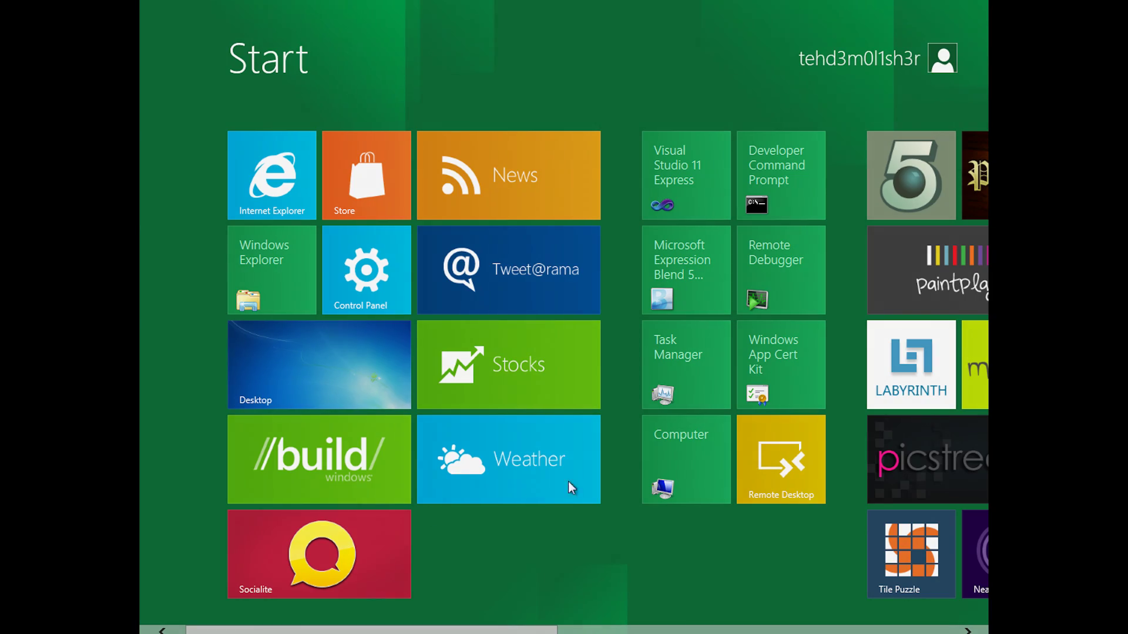